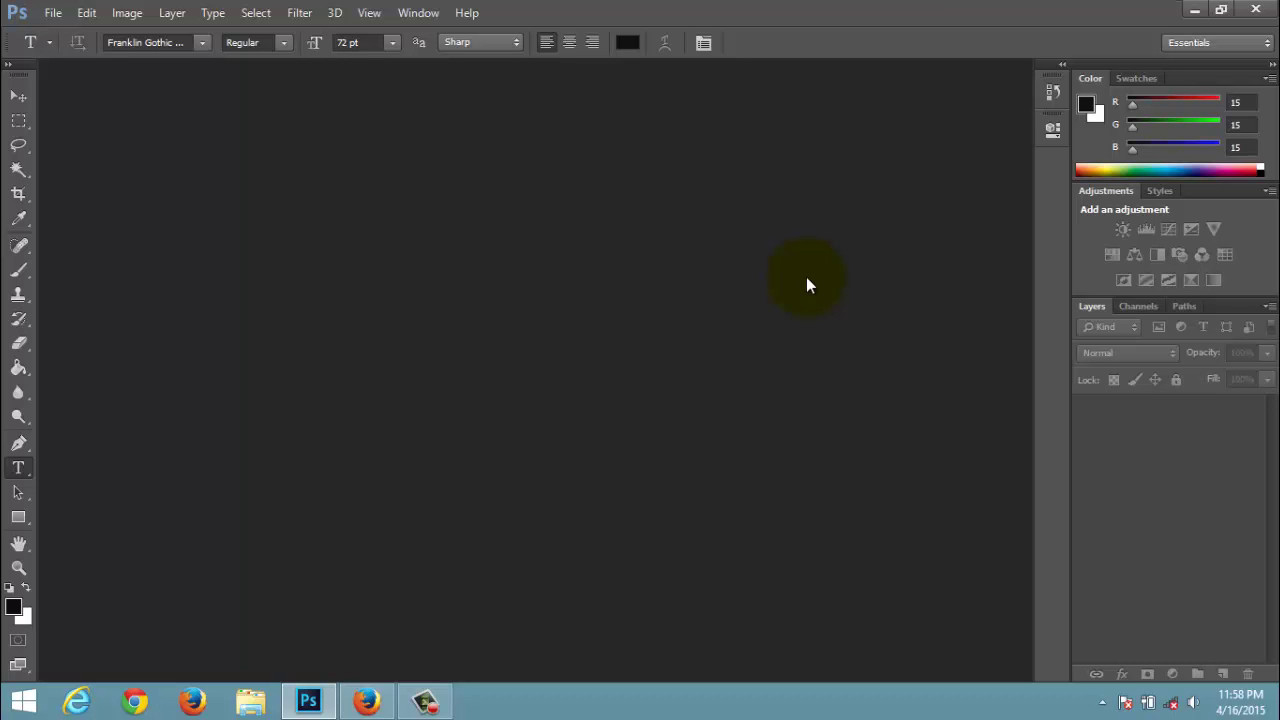
Create a new 1280×1024, 72 ppi white-background document using the Web preset.
click(50, 13)
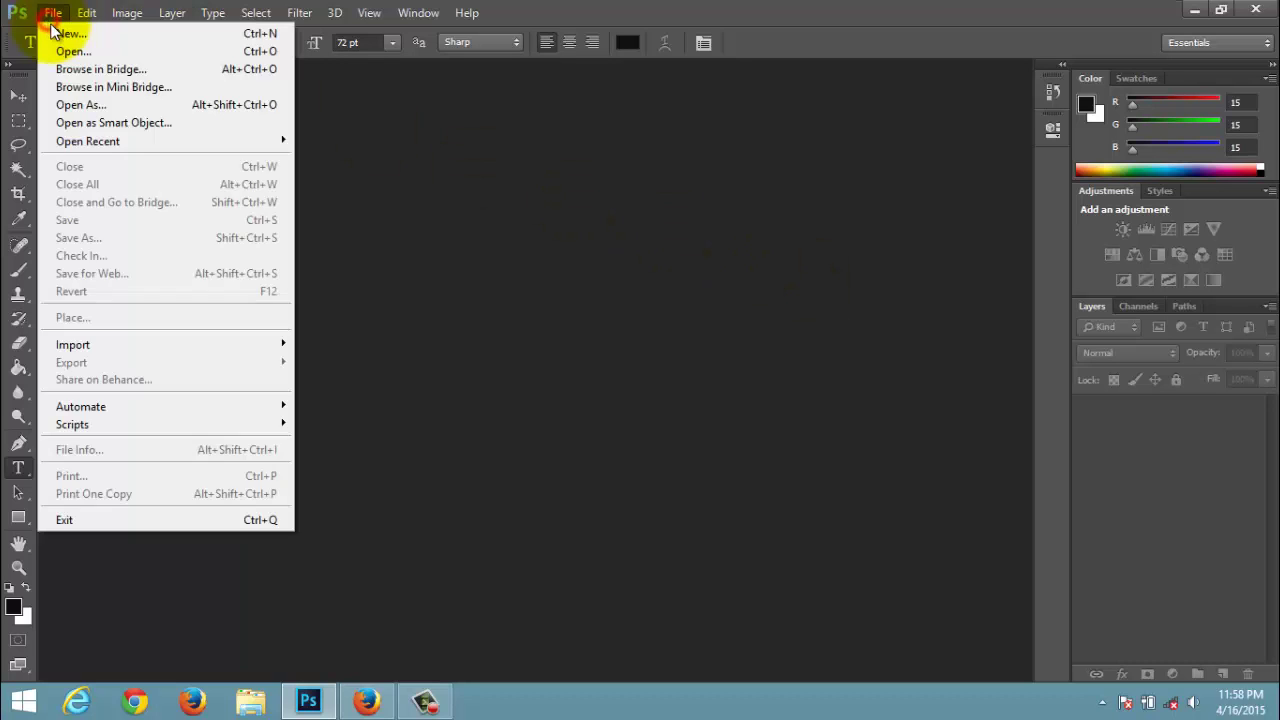
click(55, 30)
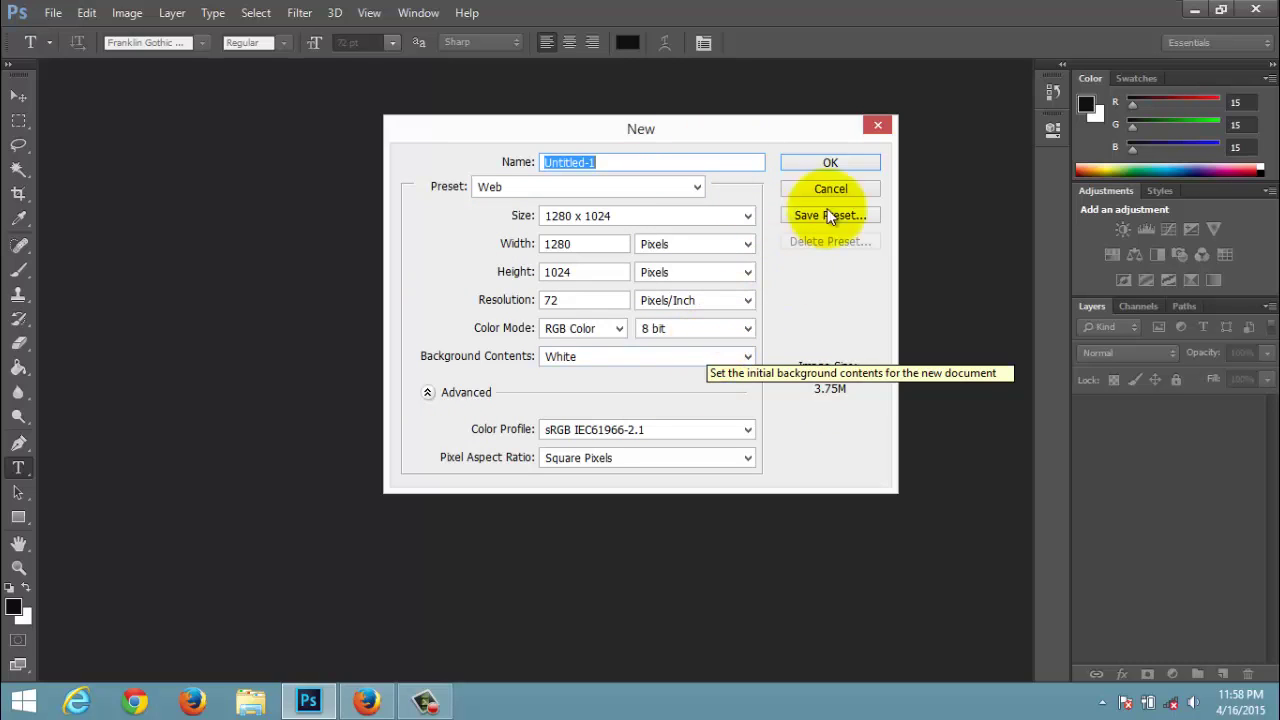
click(833, 162)
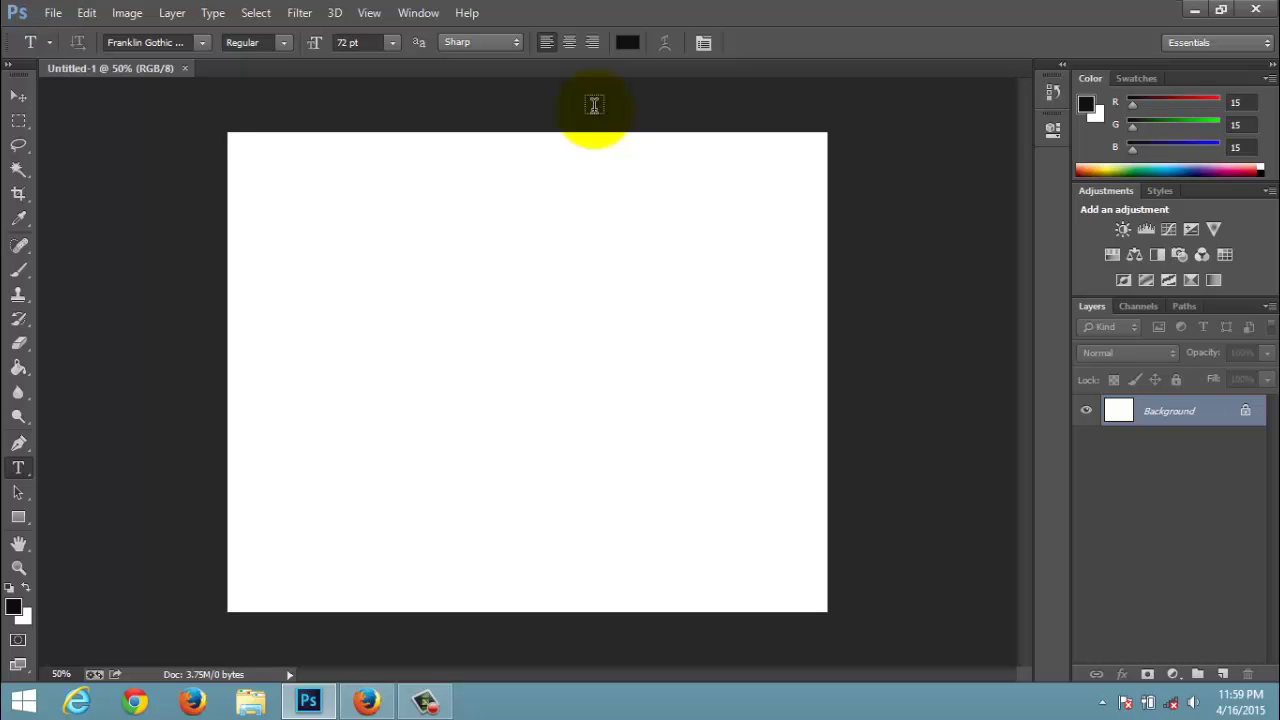
Turn on canvas rulers with Ctrl+R and check their units, leaving them at inches.
click(372, 15)
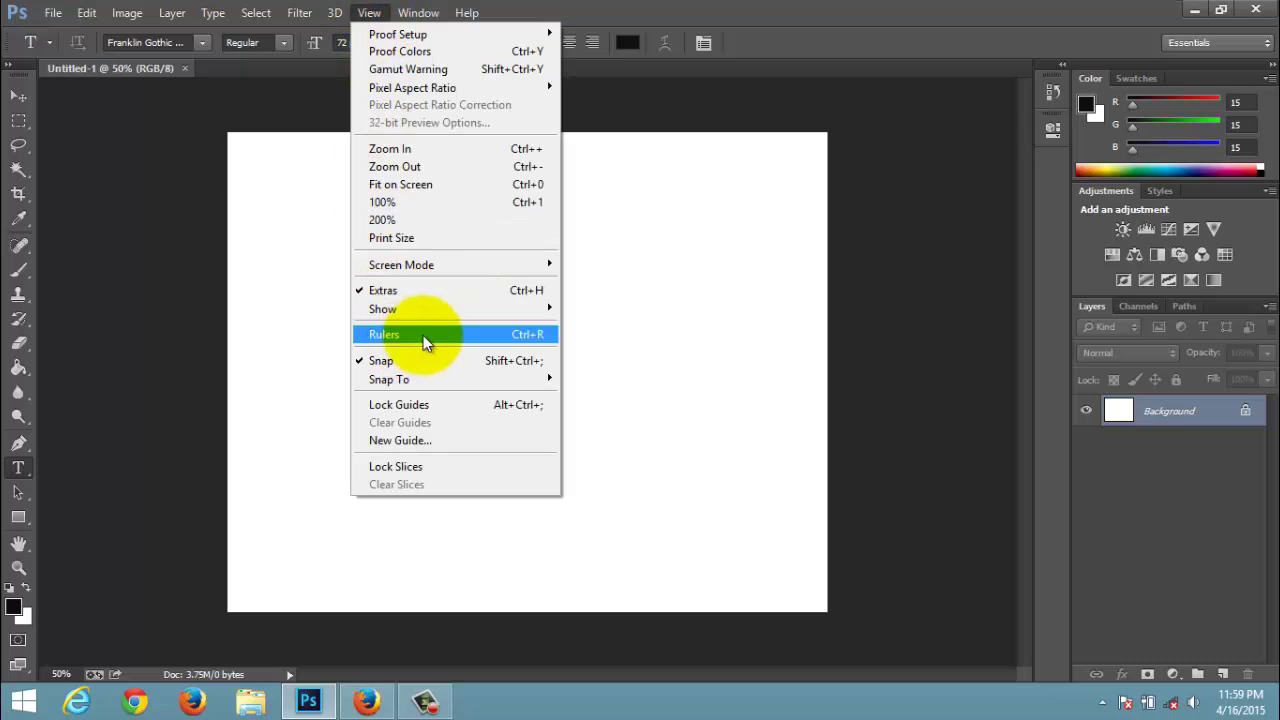
click(423, 335)
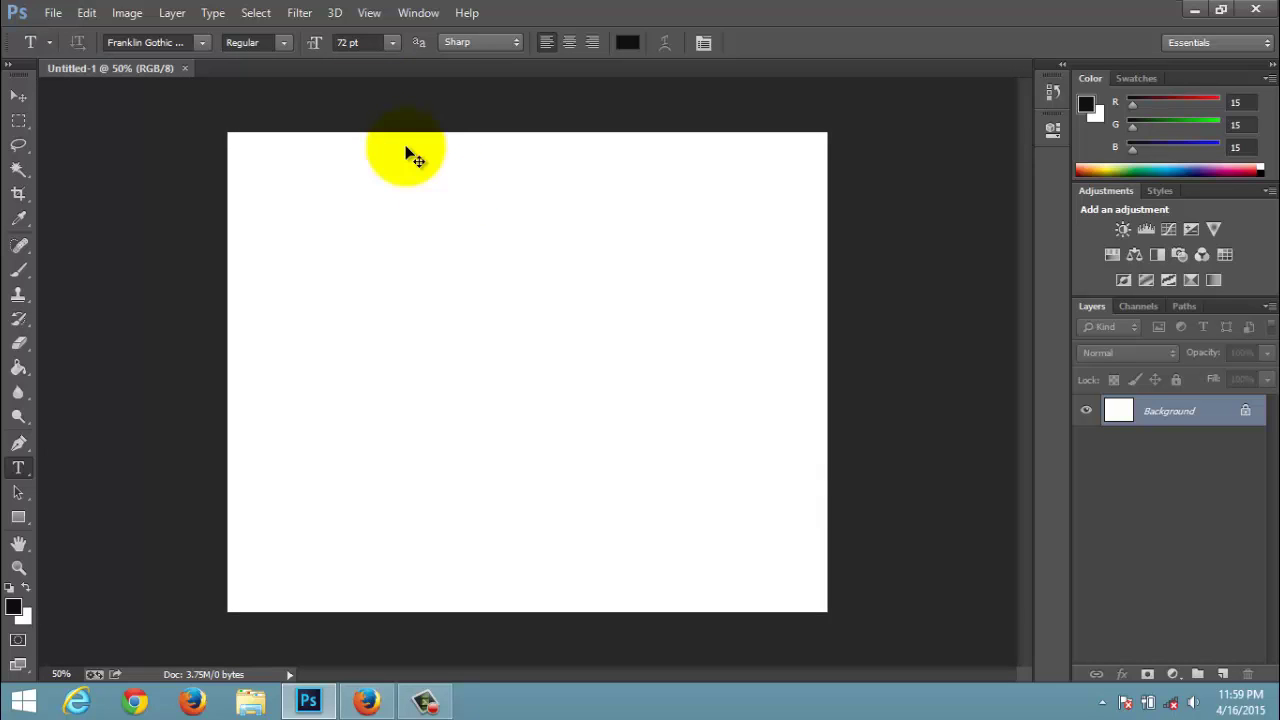
key(ctrl+r)
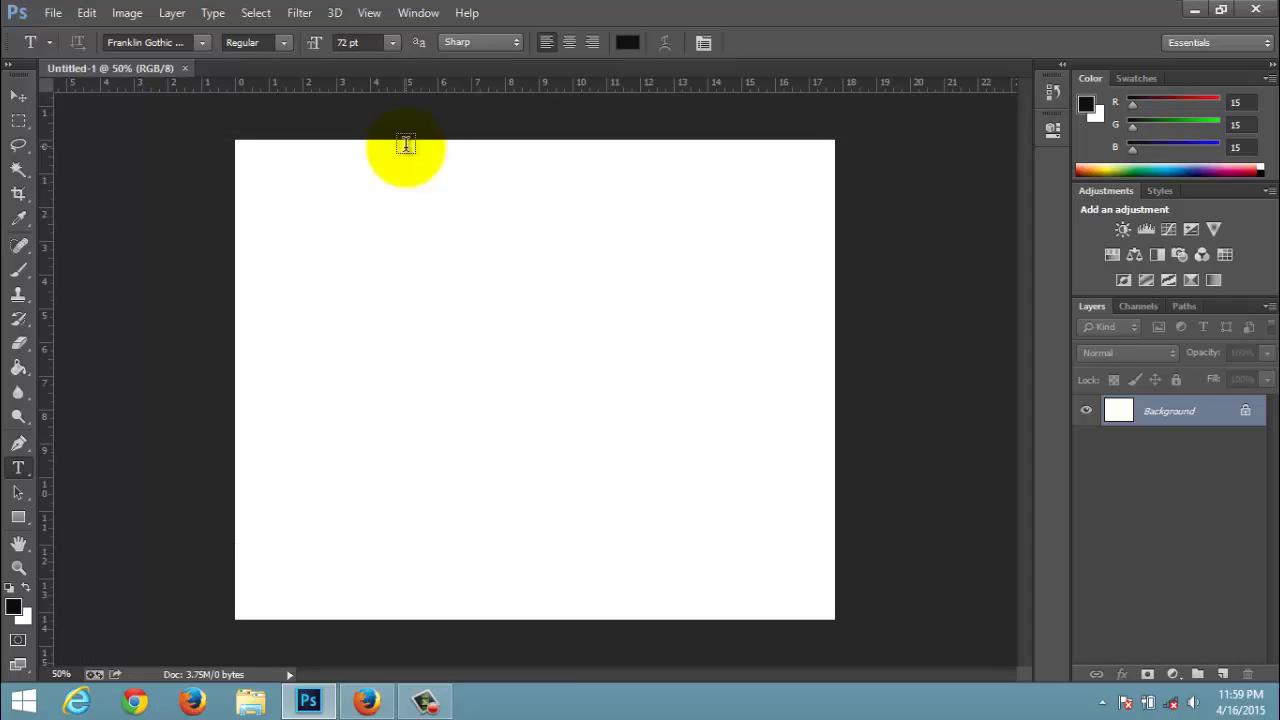
right_click(383, 87)
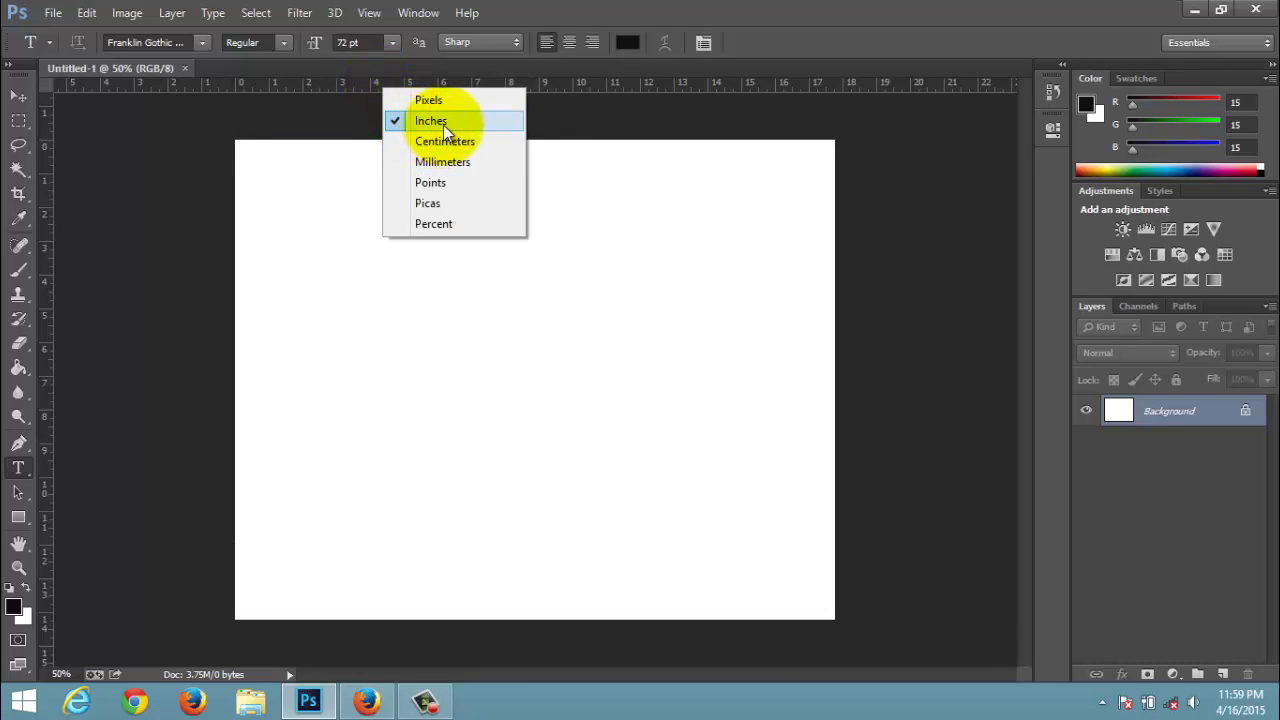
click(649, 122)
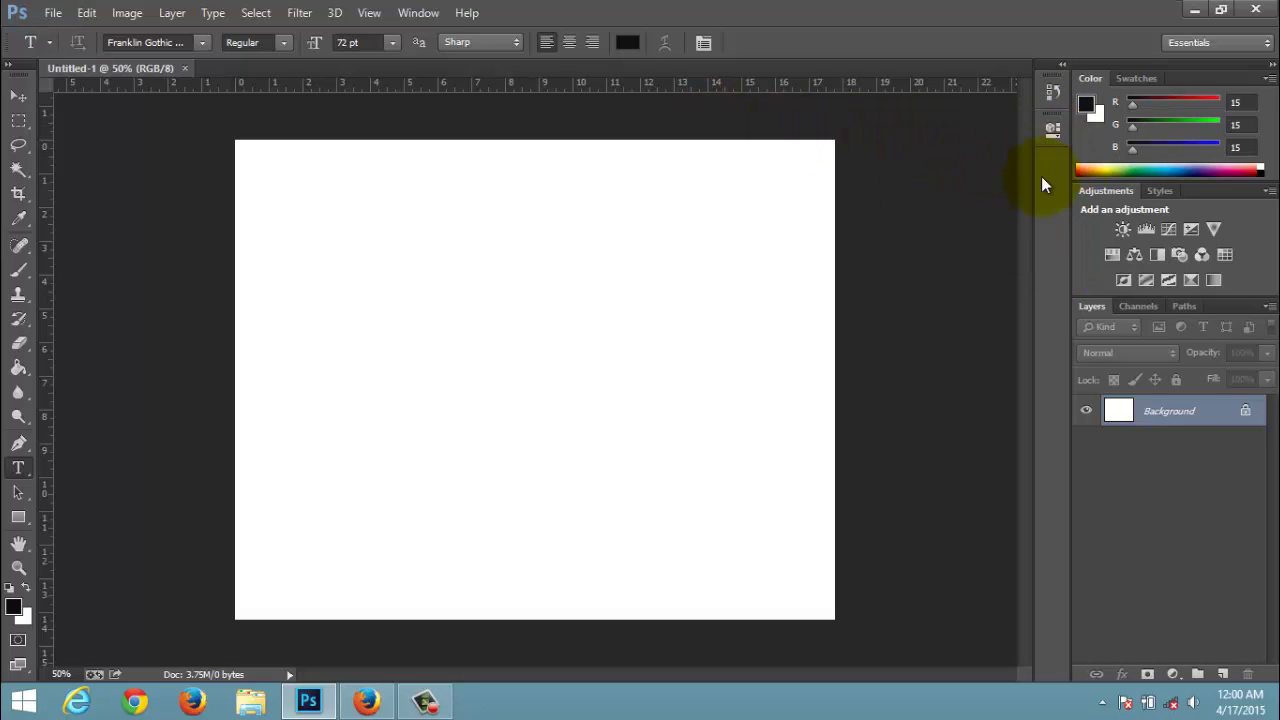
Open the Info panel, check its Properties tab, and collapse it to the dock.
click(418, 12)
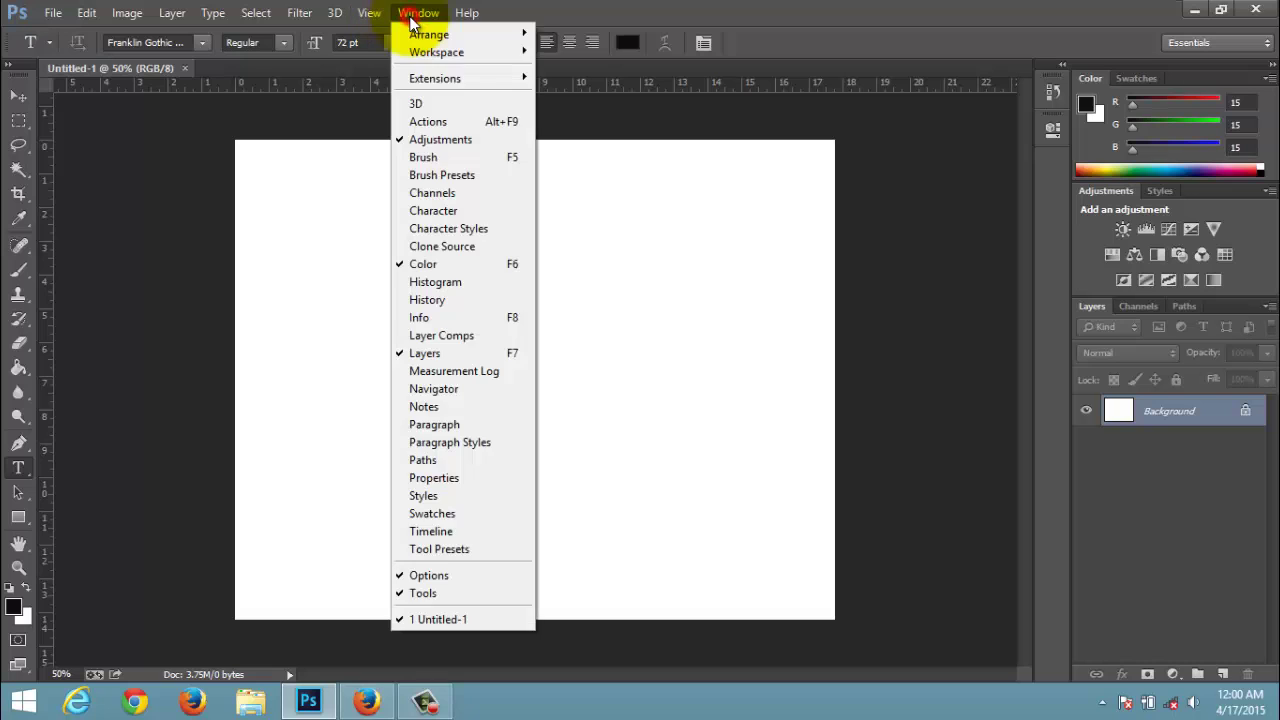
click(456, 318)
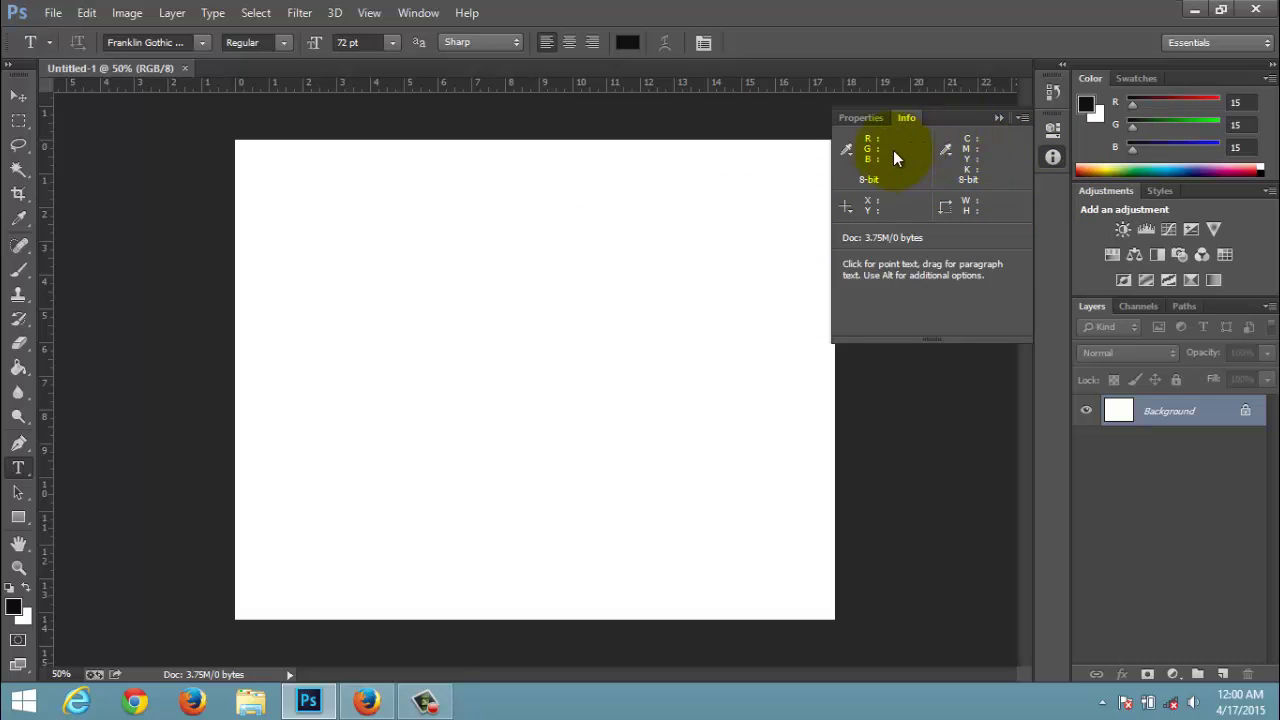
click(869, 118)
click(906, 118)
click(1052, 157)
click(418, 12)
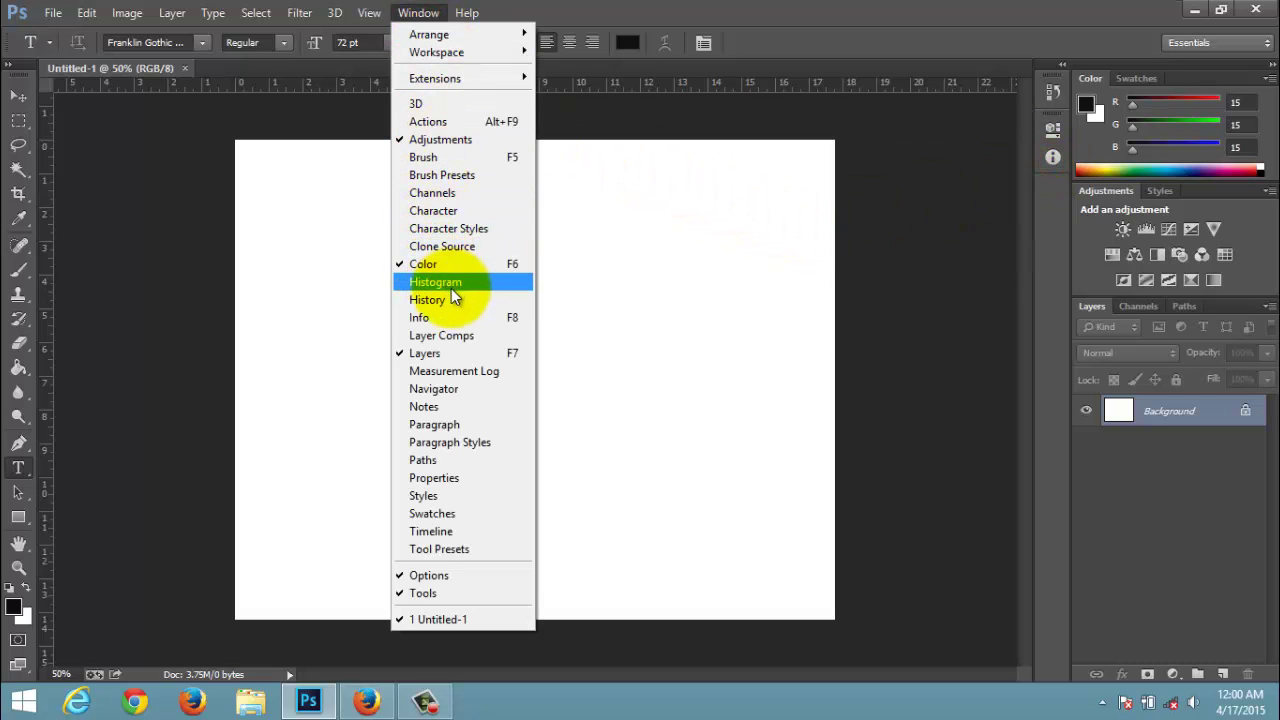
Add the Character panel, check its Paragraph tab, and collapse it.
click(442, 209)
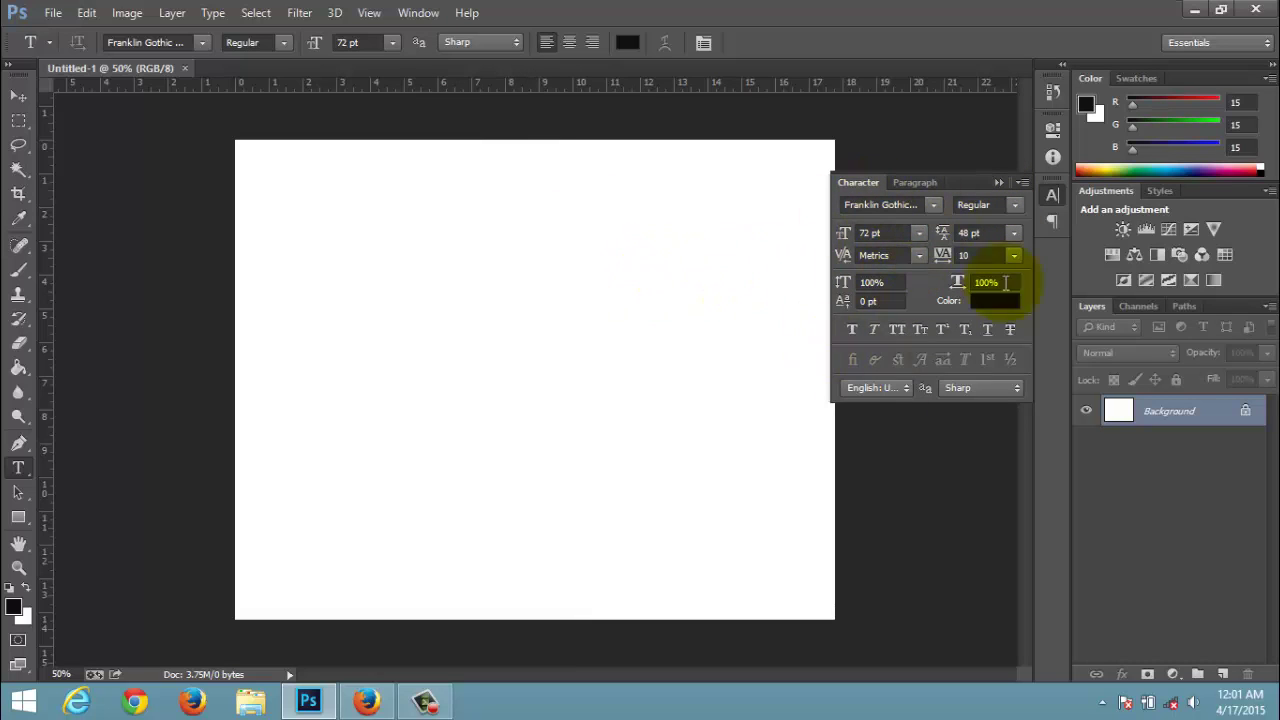
click(912, 184)
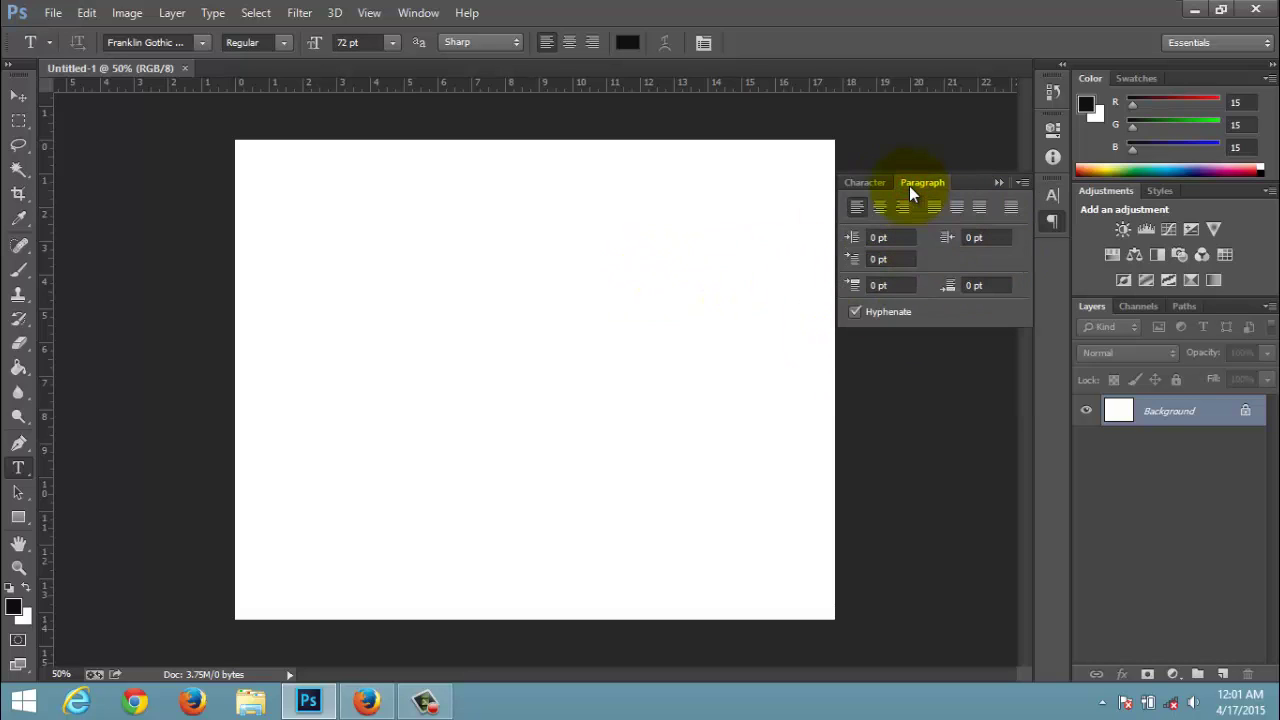
click(866, 183)
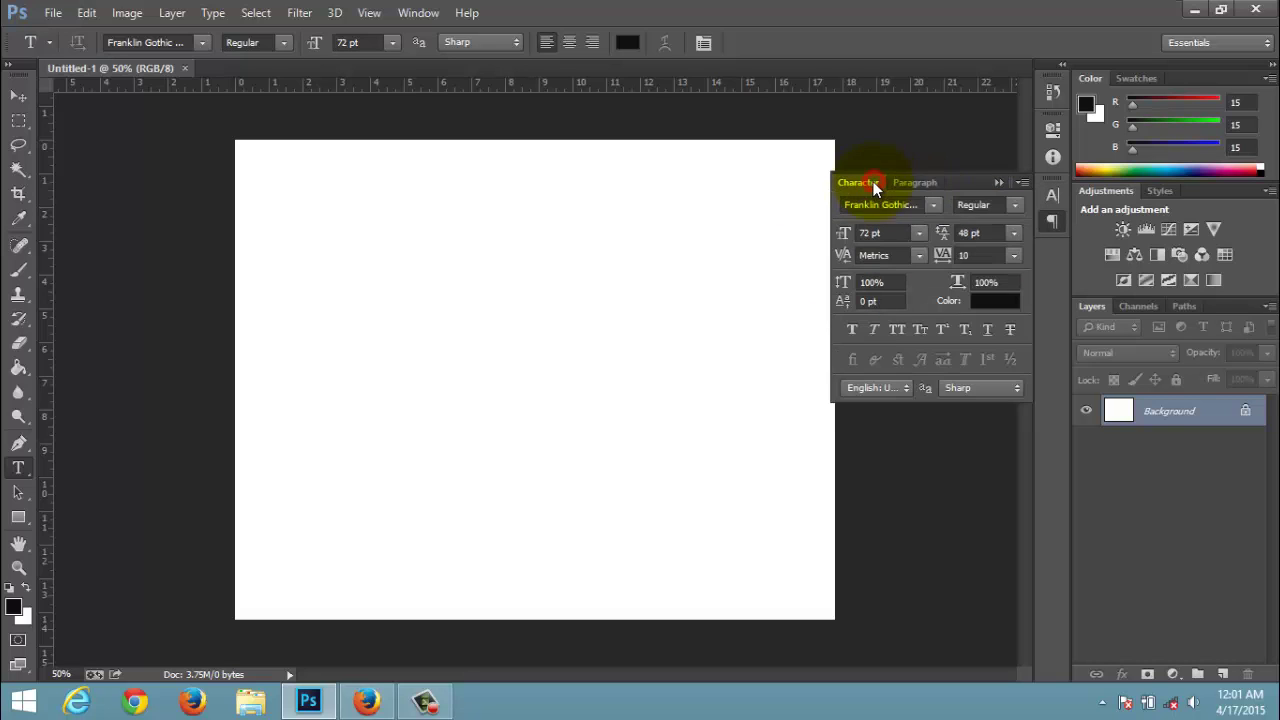
click(997, 183)
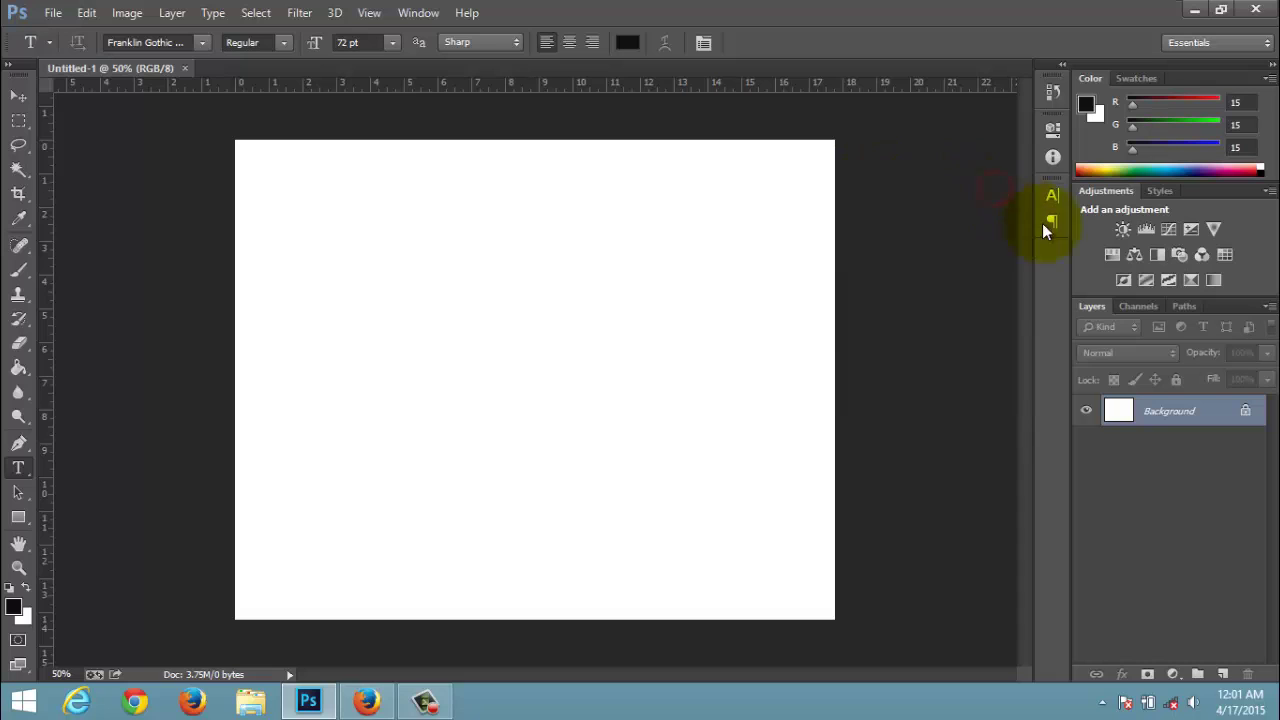
Add the Paragraph Styles panel, check its Character Styles tab, and collapse it.
click(420, 14)
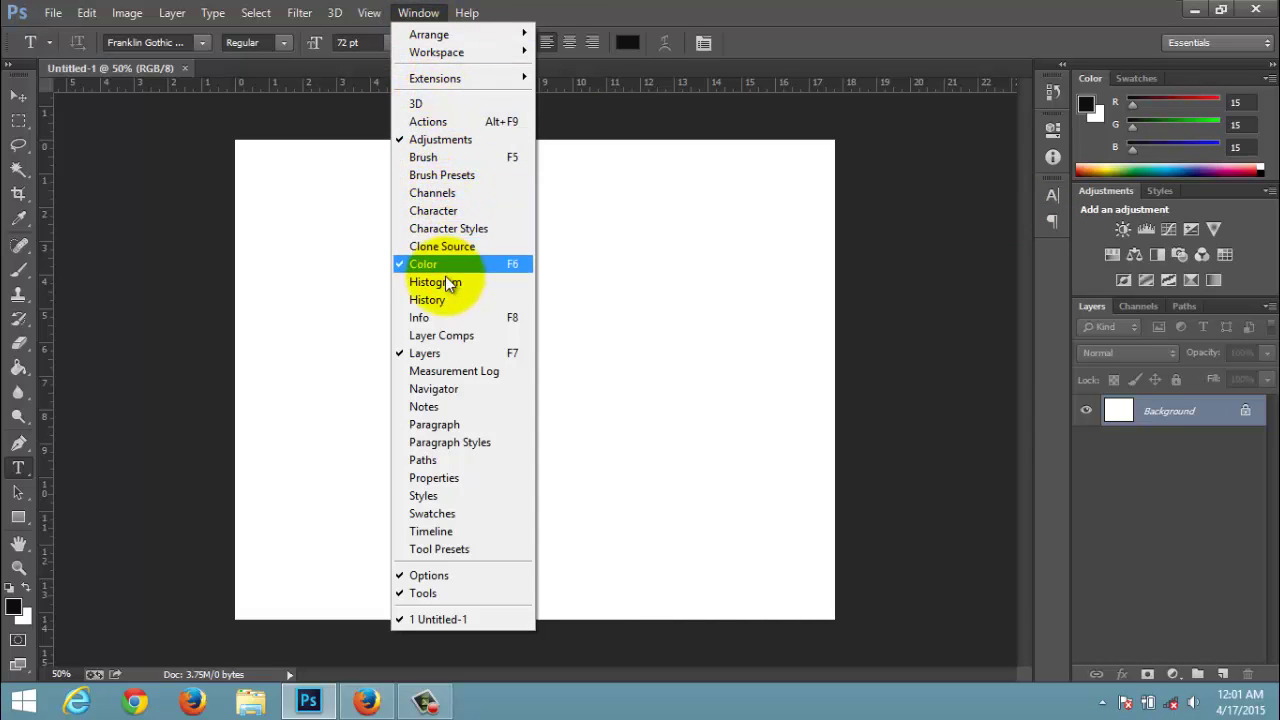
click(484, 450)
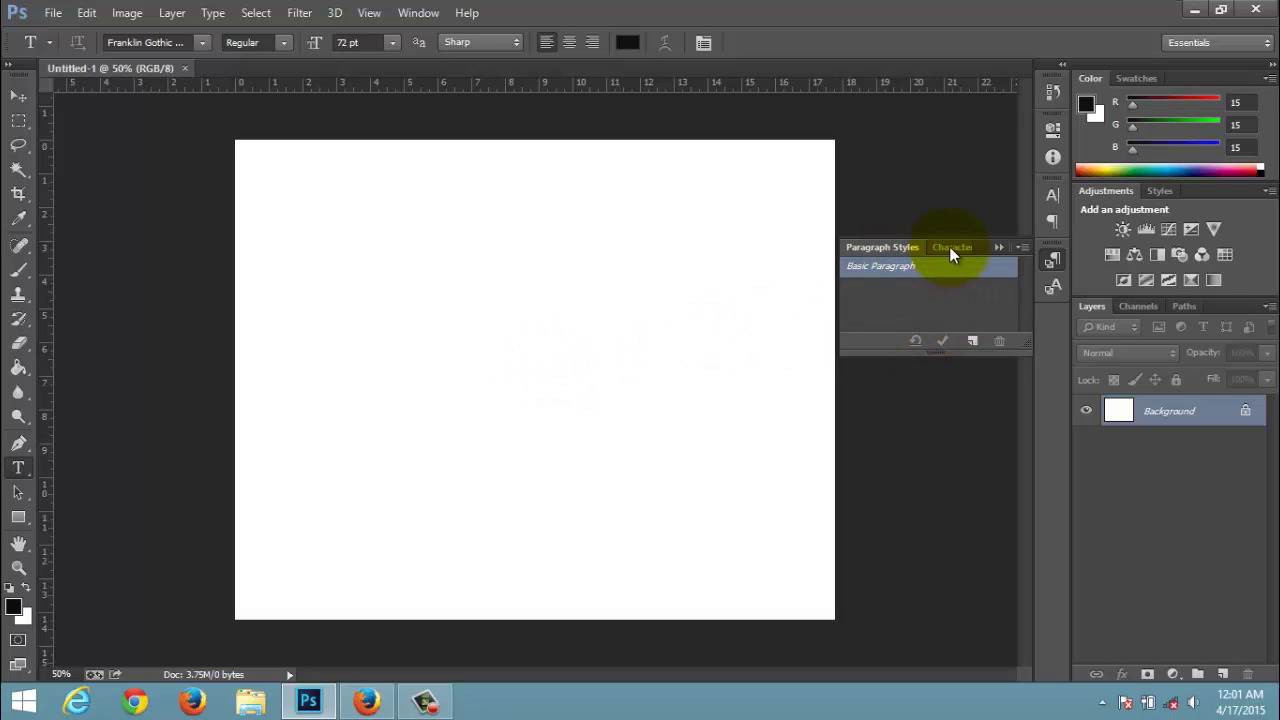
click(962, 249)
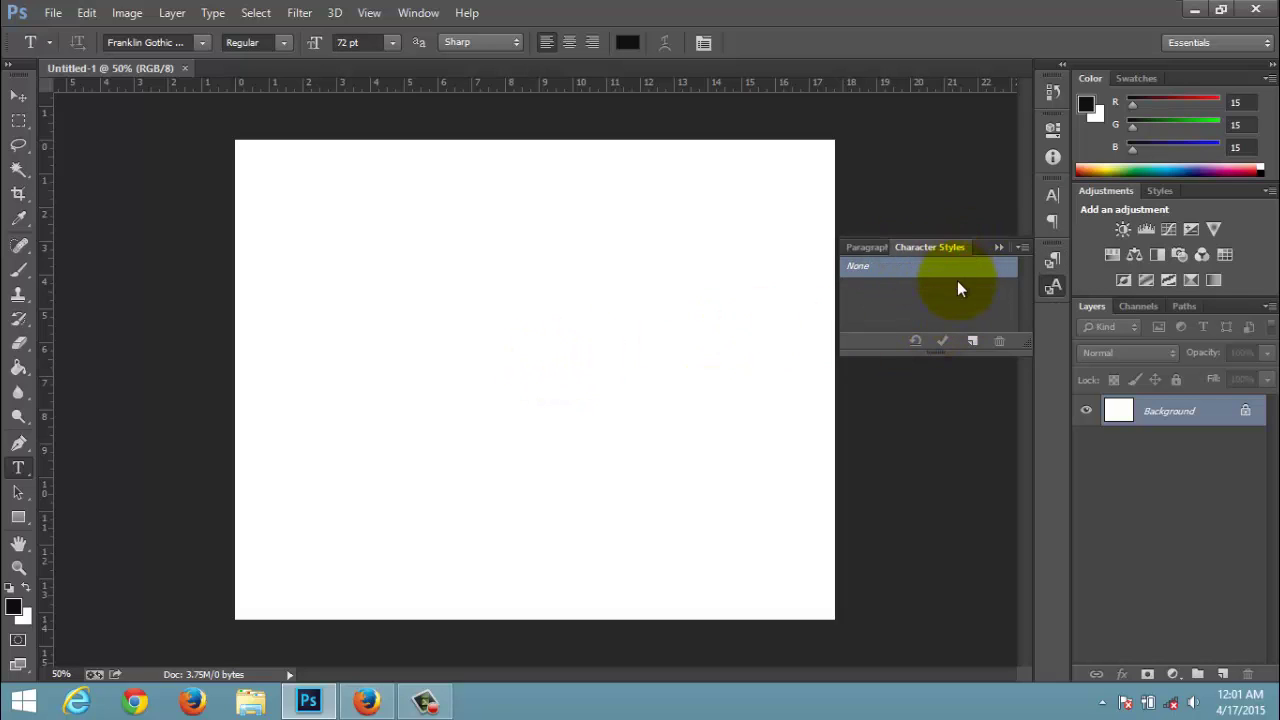
click(999, 247)
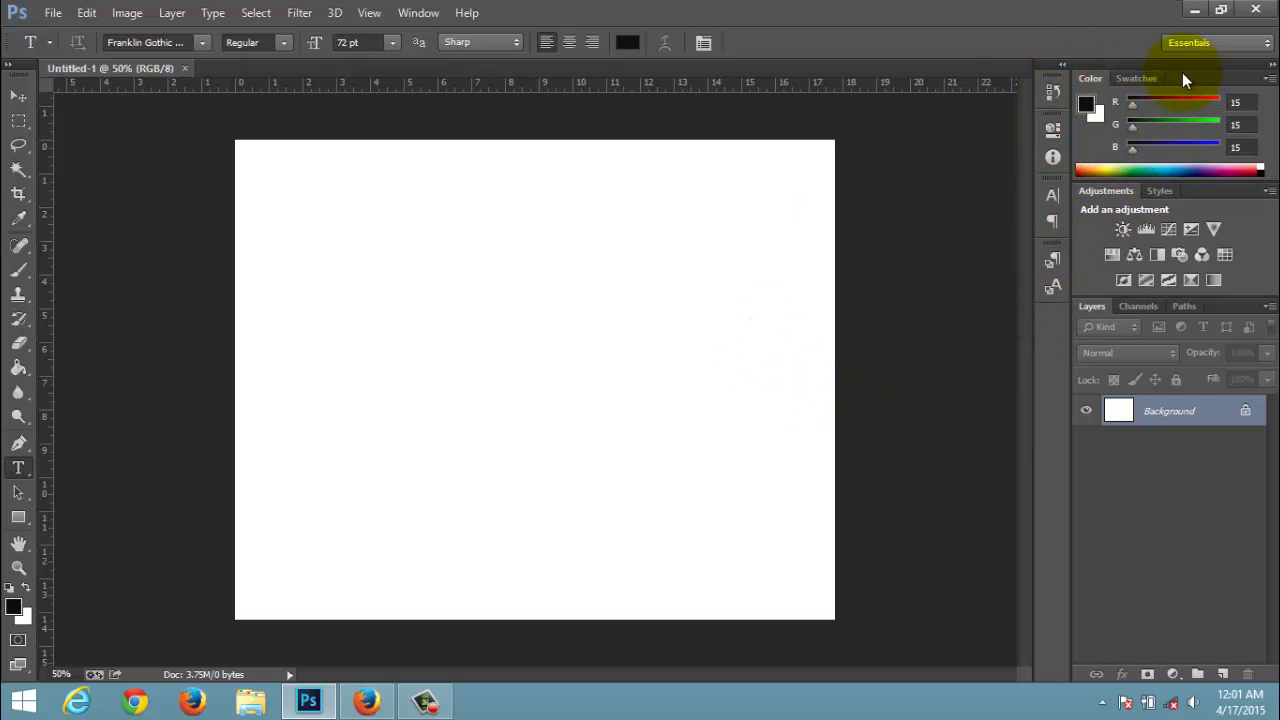
click(1137, 78)
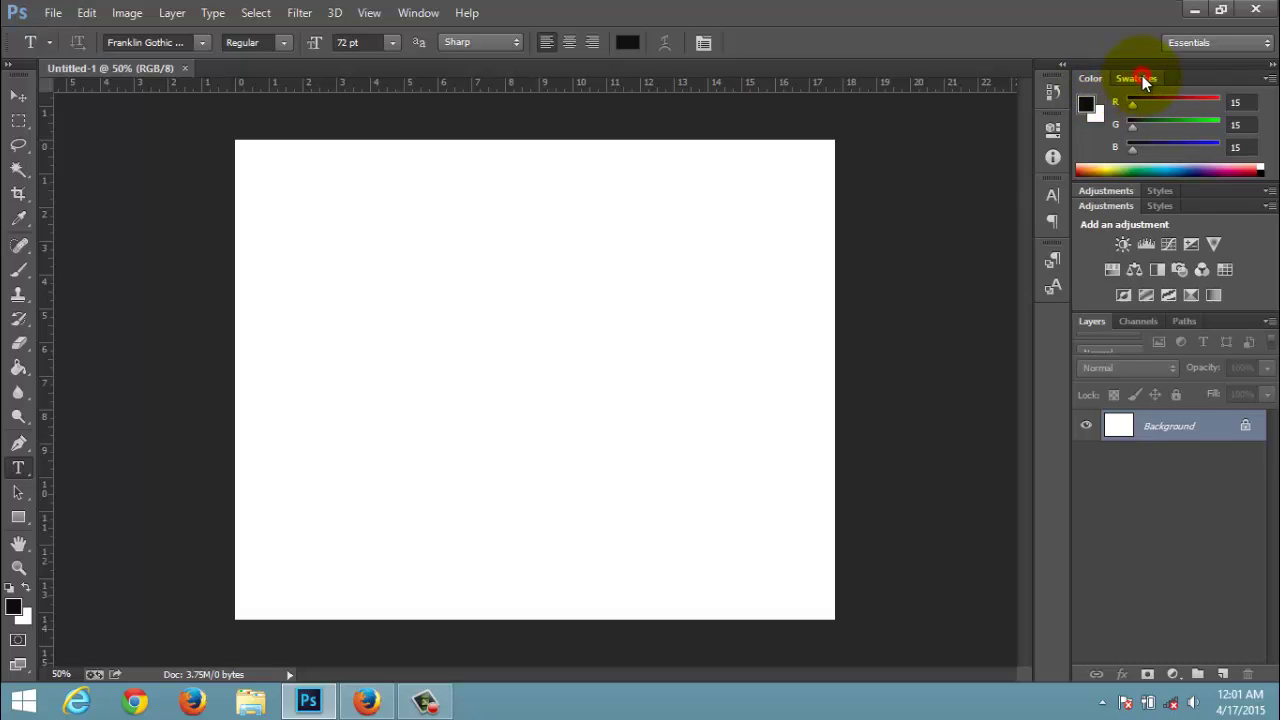
click(1090, 78)
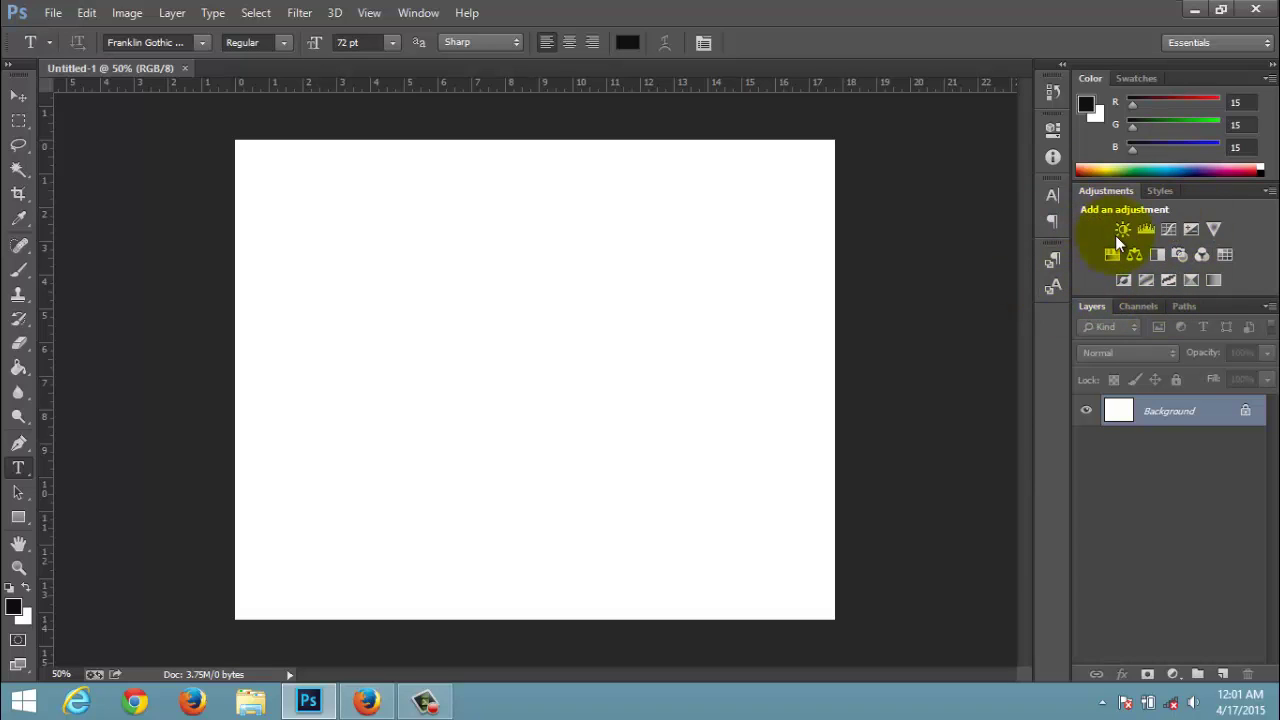
click(1166, 189)
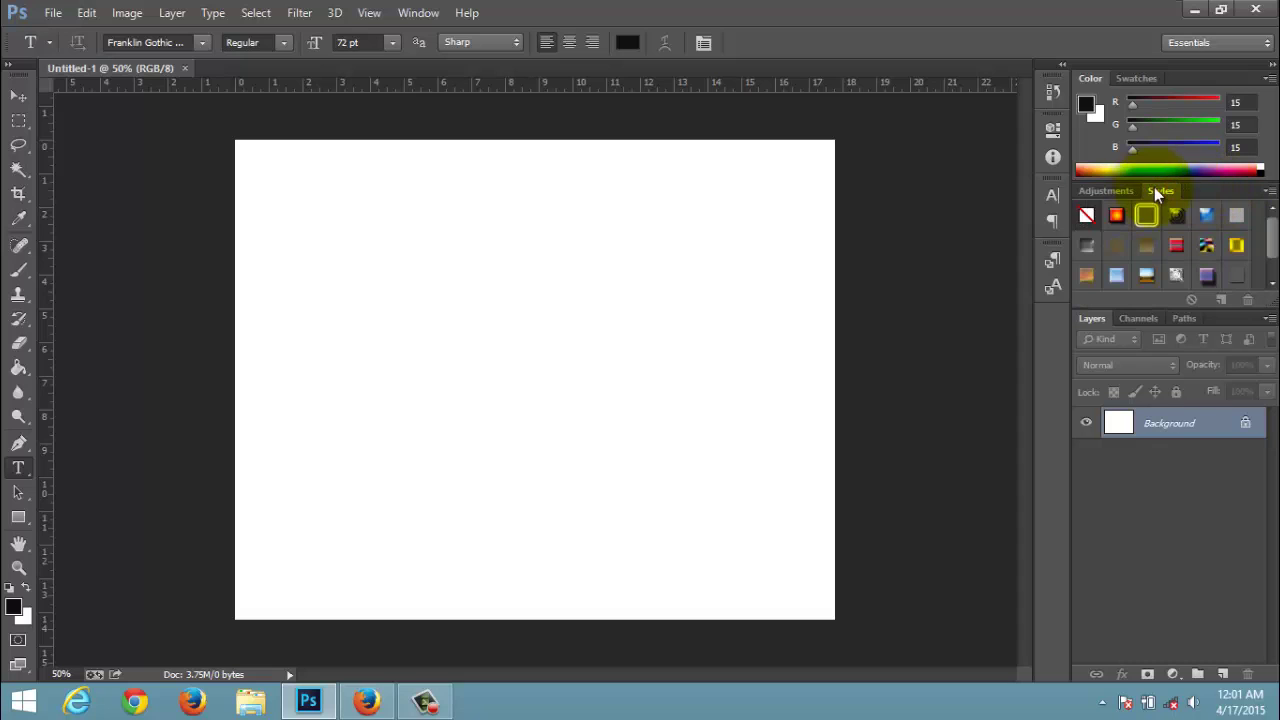
click(1110, 190)
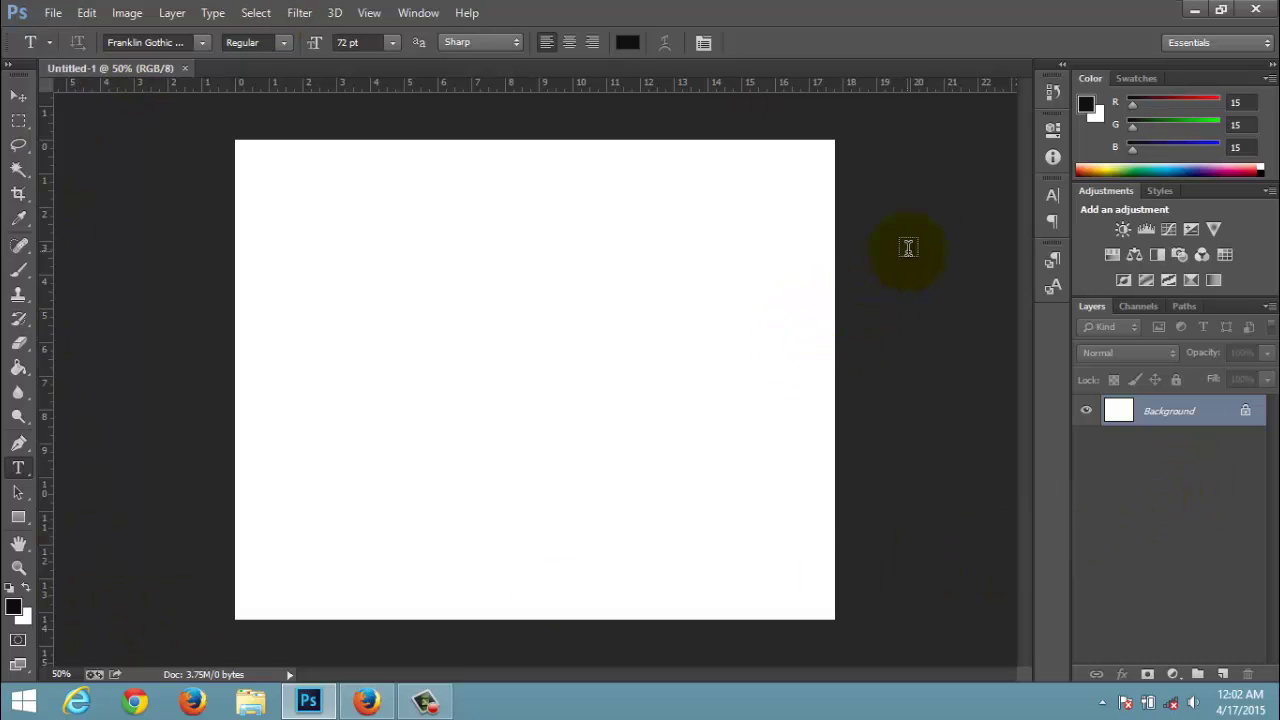
click(92, 14)
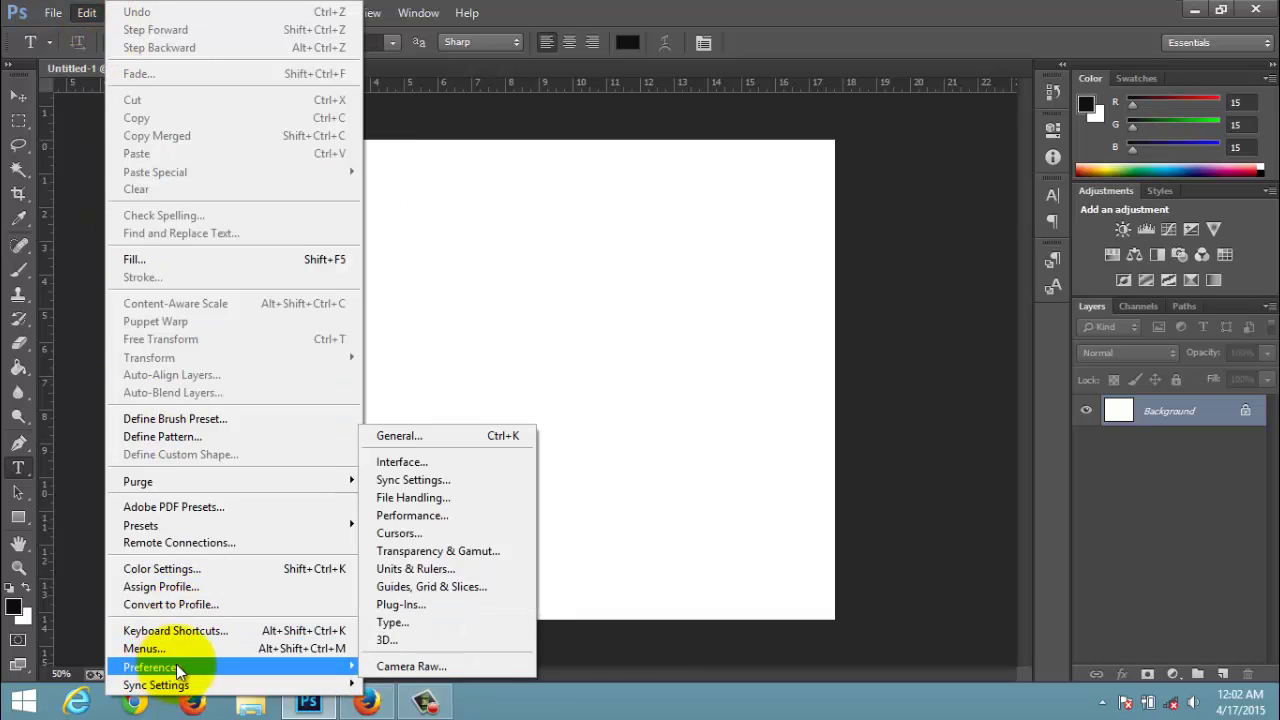
mouse_move(152, 667)
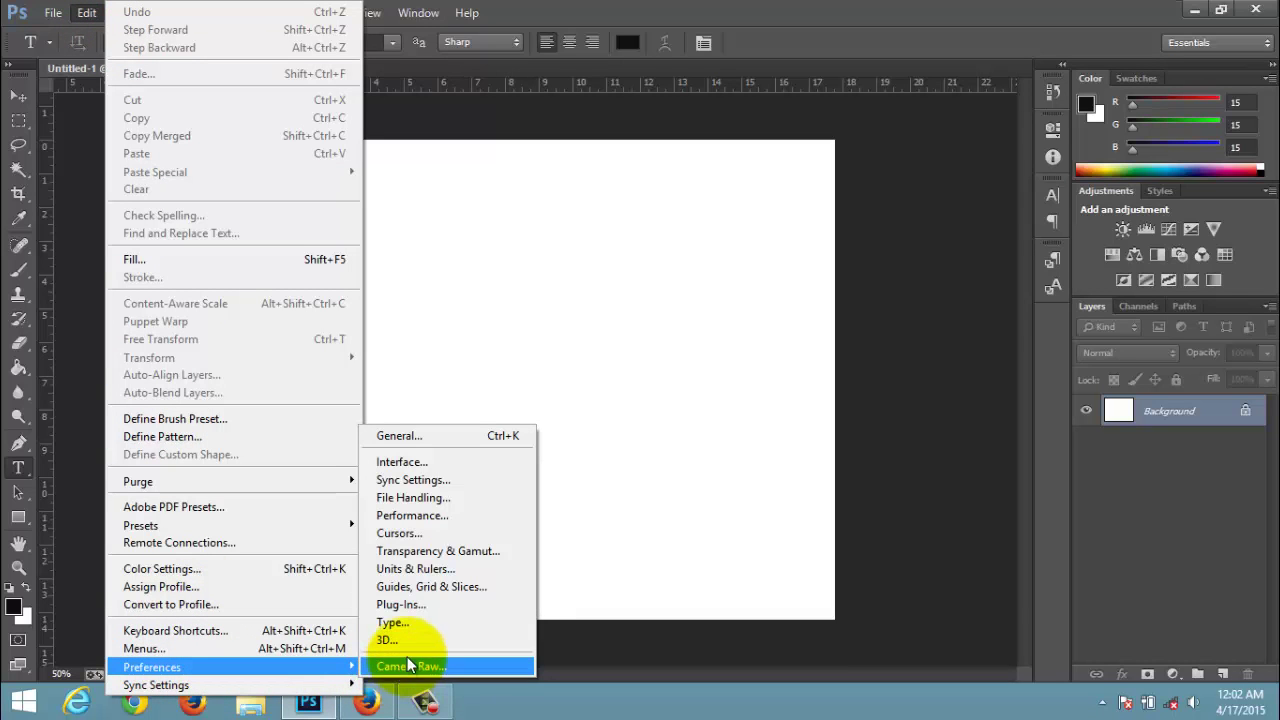
Change the ruler units to Pixels in the Units & Rulers preferences.
click(456, 568)
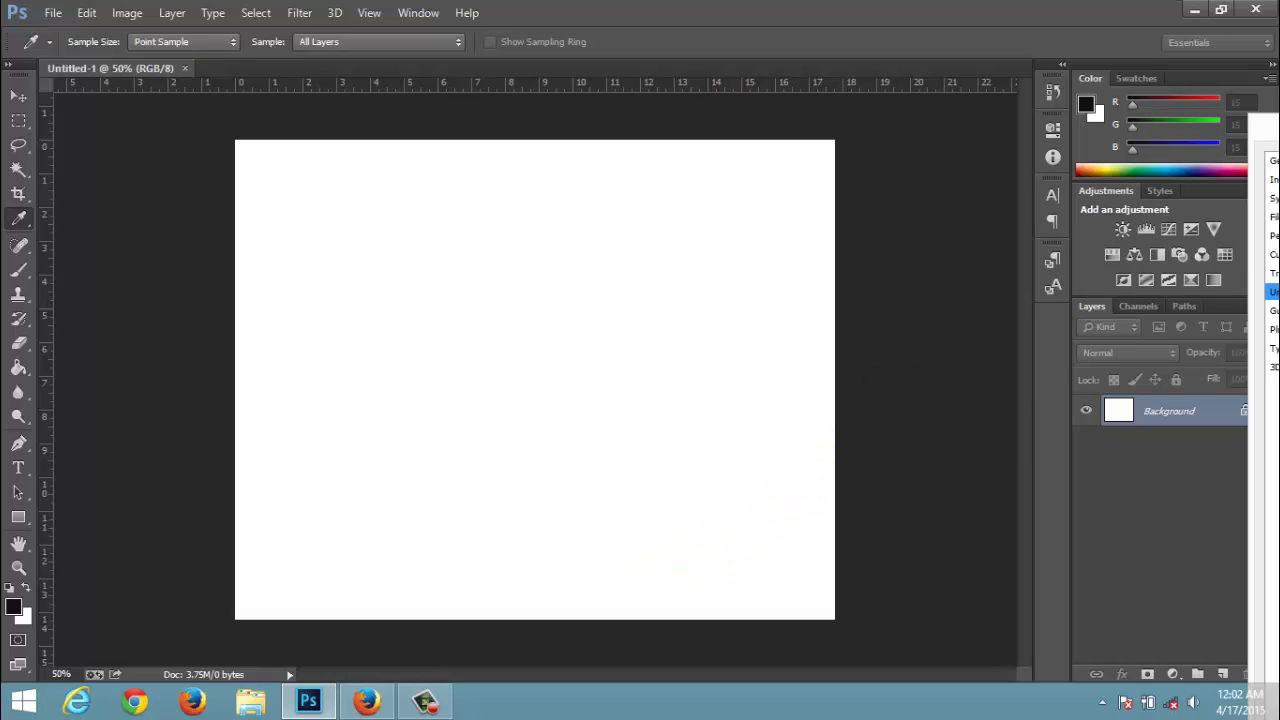
key(ctrl+k)
mouse_move(993, 182)
mouse_down()
mouse_move(689, 182)
mouse_move(685, 42)
mouse_up()
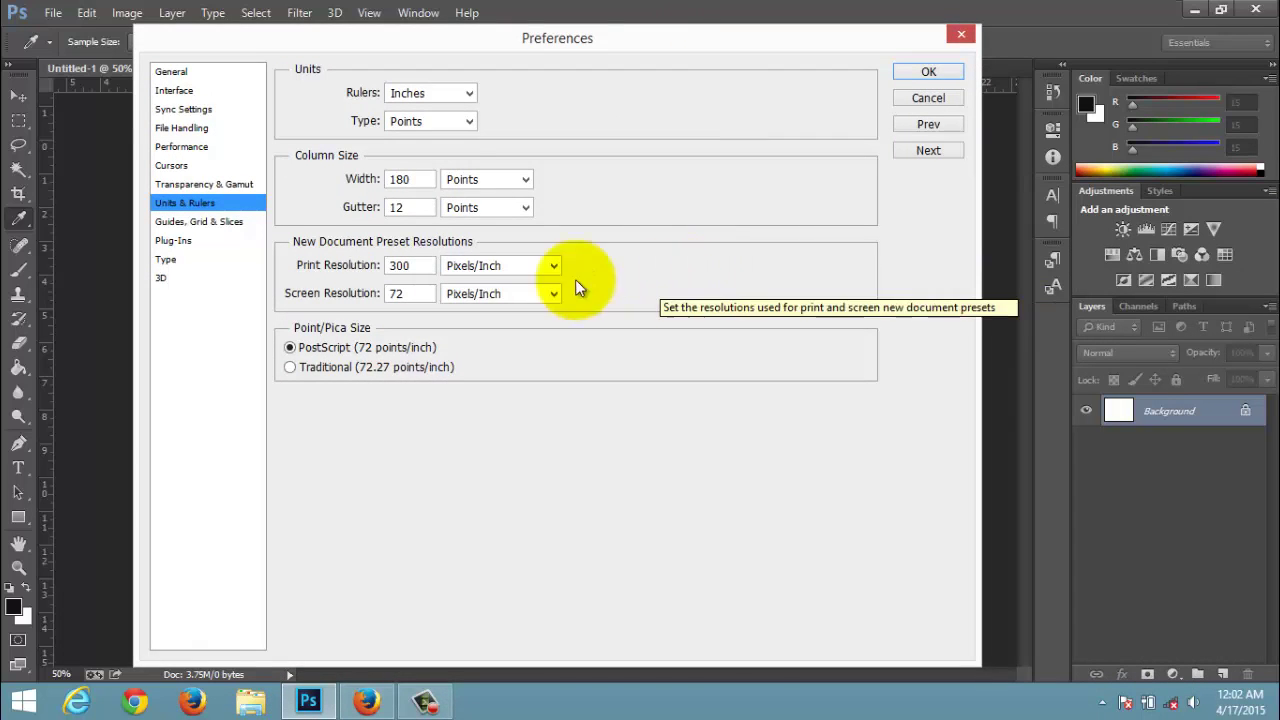
click(469, 93)
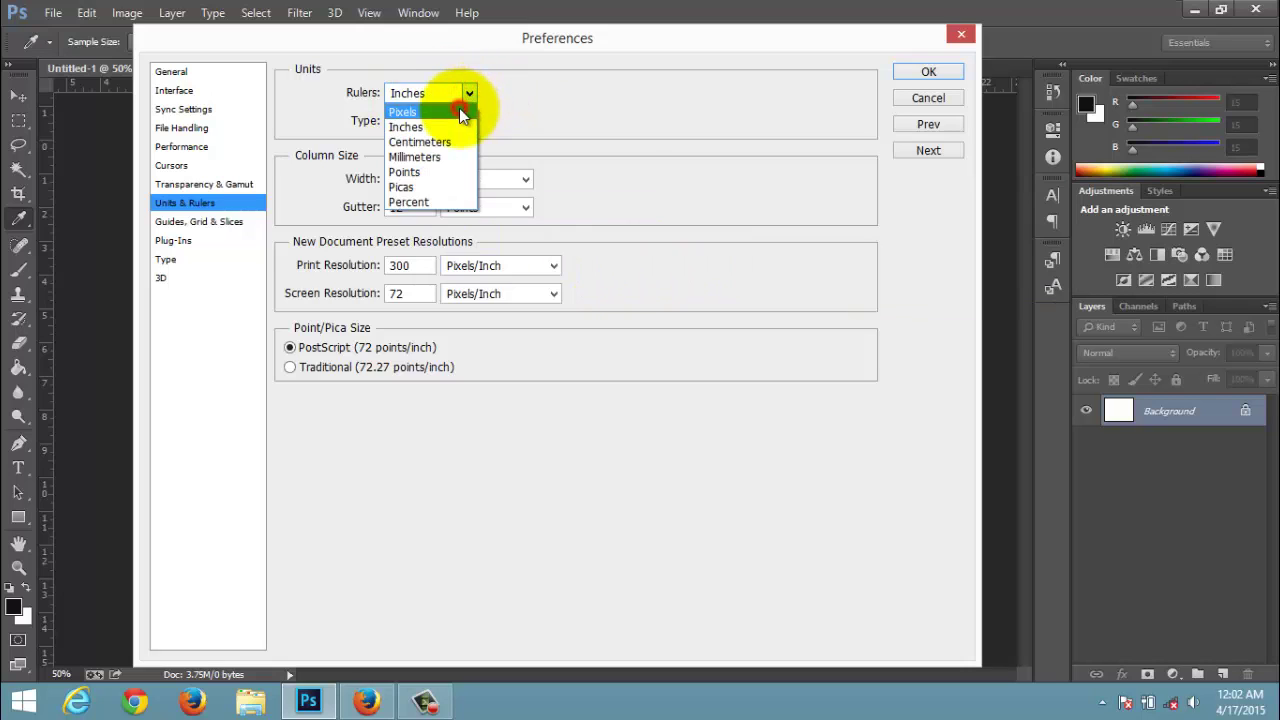
click(464, 111)
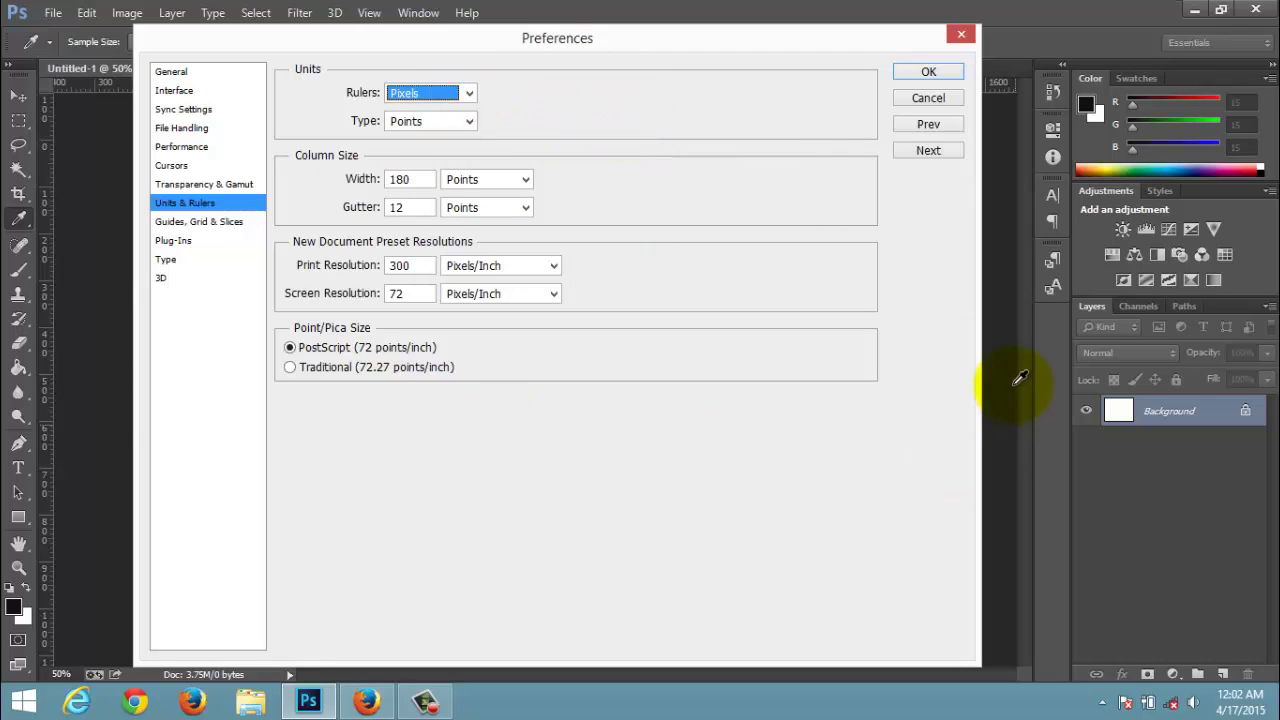
click(940, 71)
key(t)
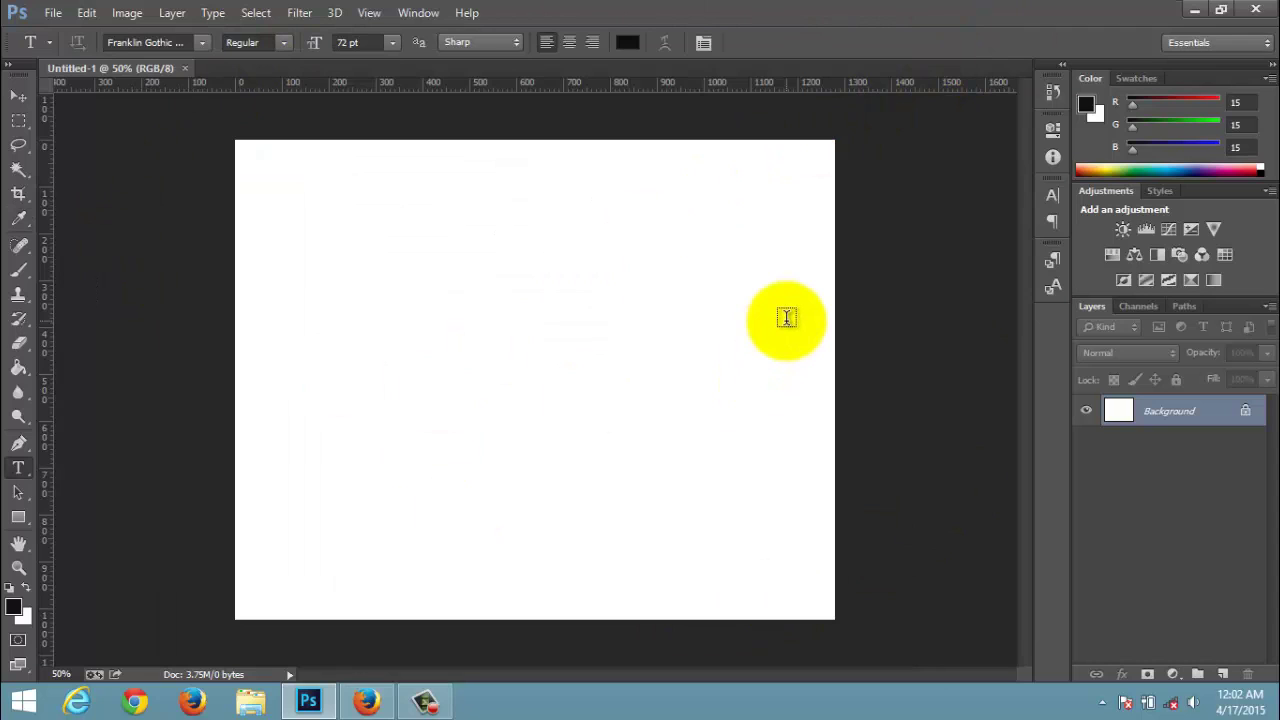
Save the current panel layout as a new workspace named with the user's name plus 'Web Work'.
click(1240, 41)
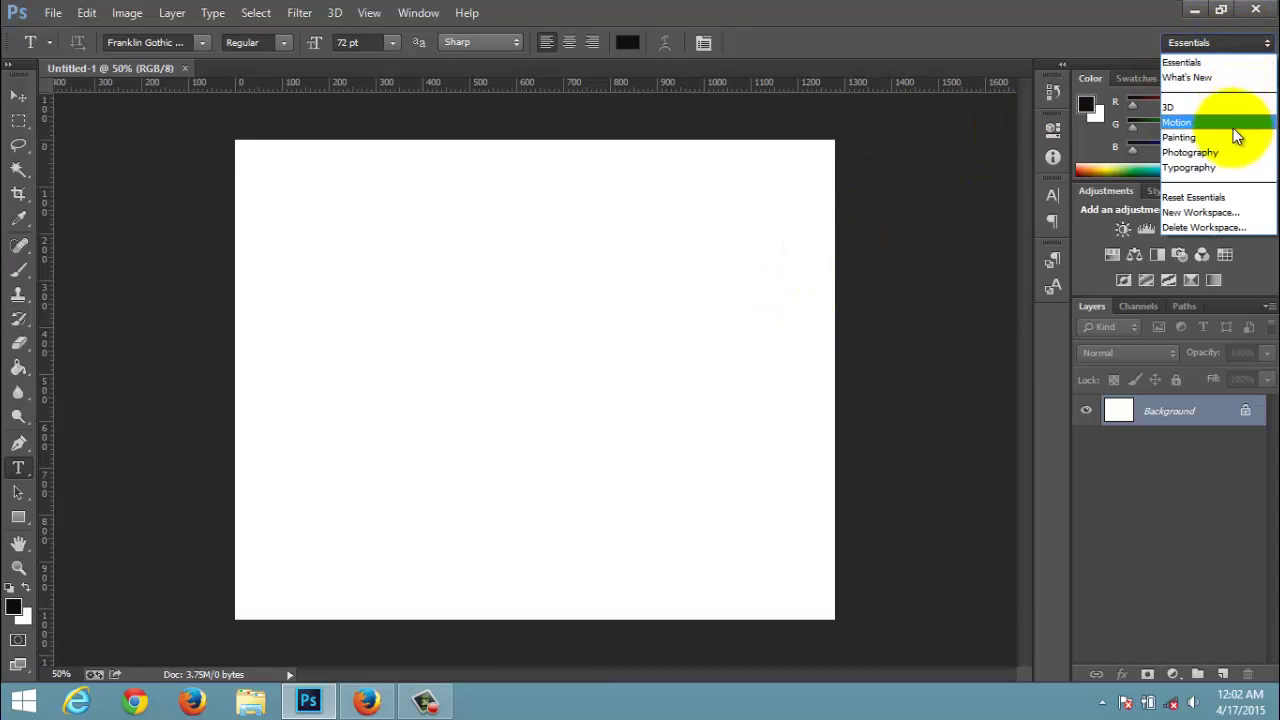
click(1241, 214)
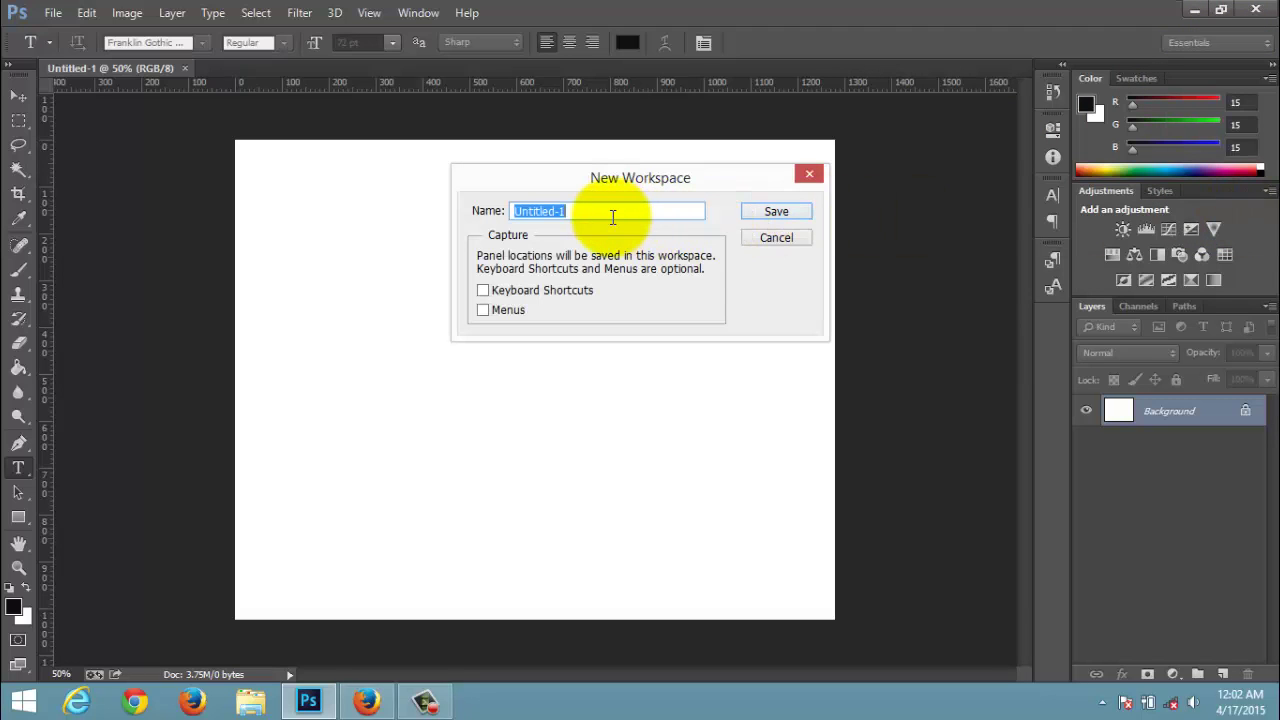
text(Edw)
text(ord)
text( We)
text(b)
text( Wor)
text(k)
click(762, 214)
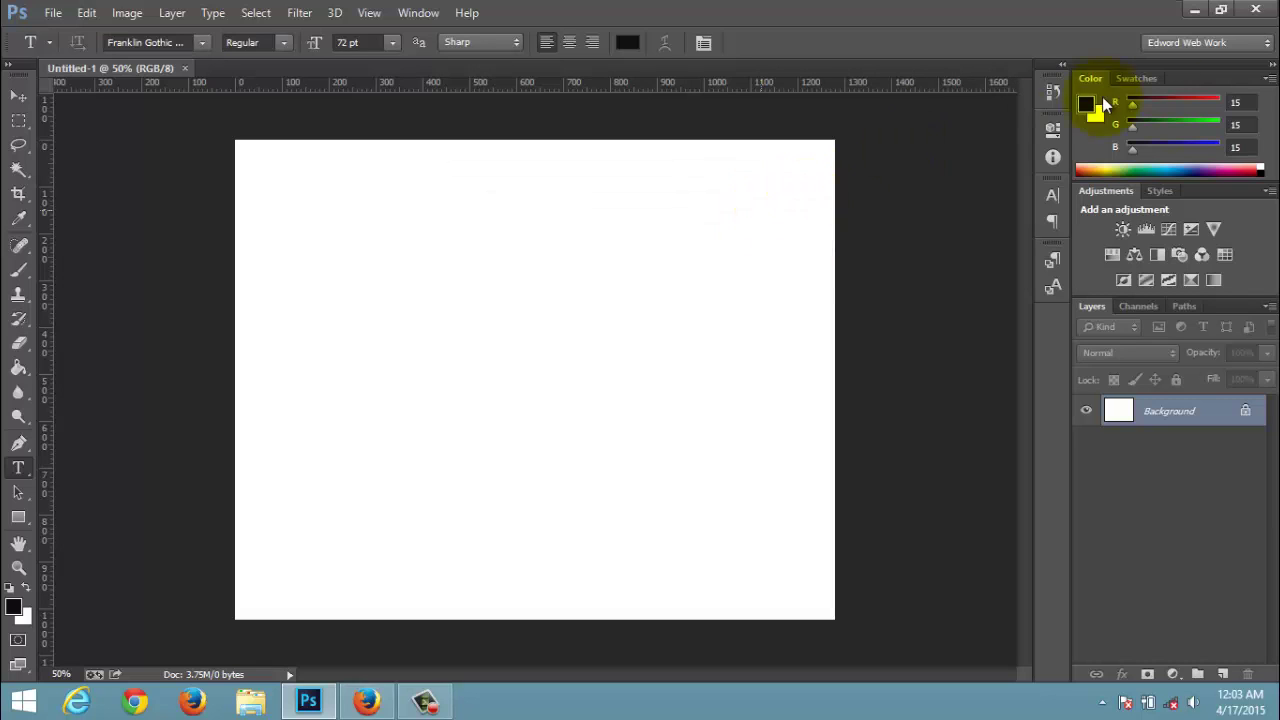
Switch to the Essentials workspace and back to the custom Web Work workspace.
click(1220, 42)
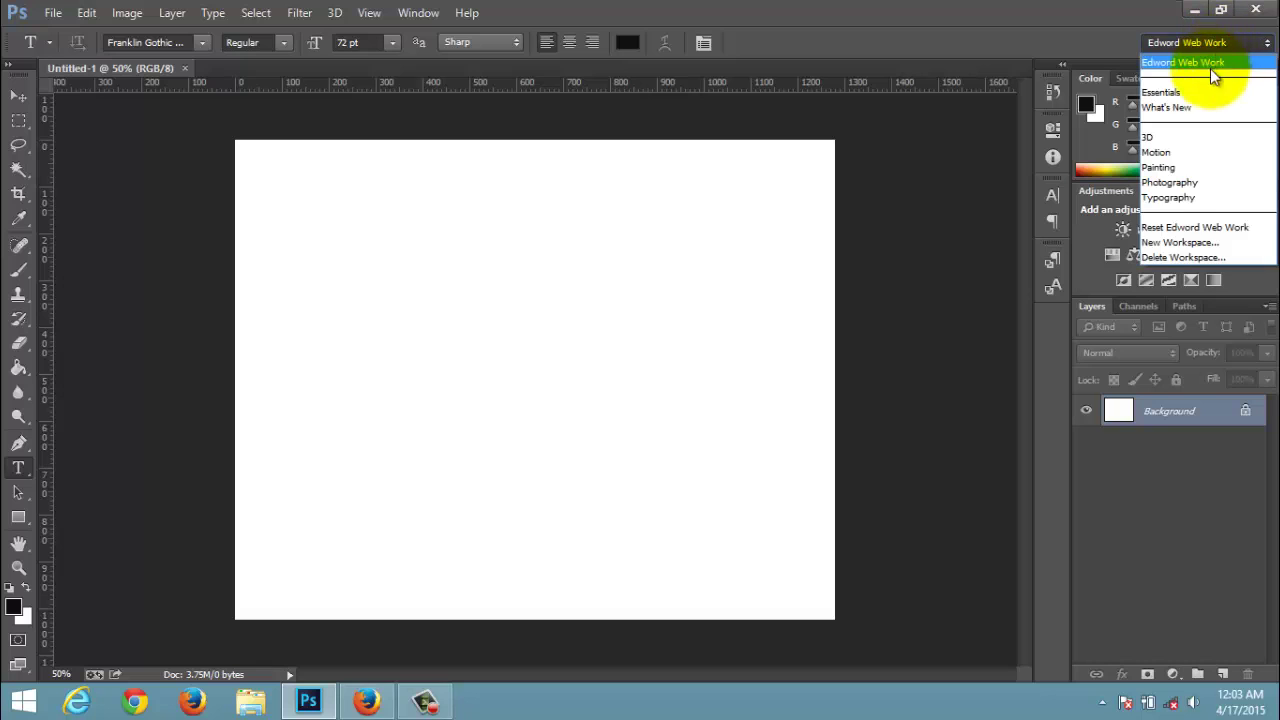
click(1200, 91)
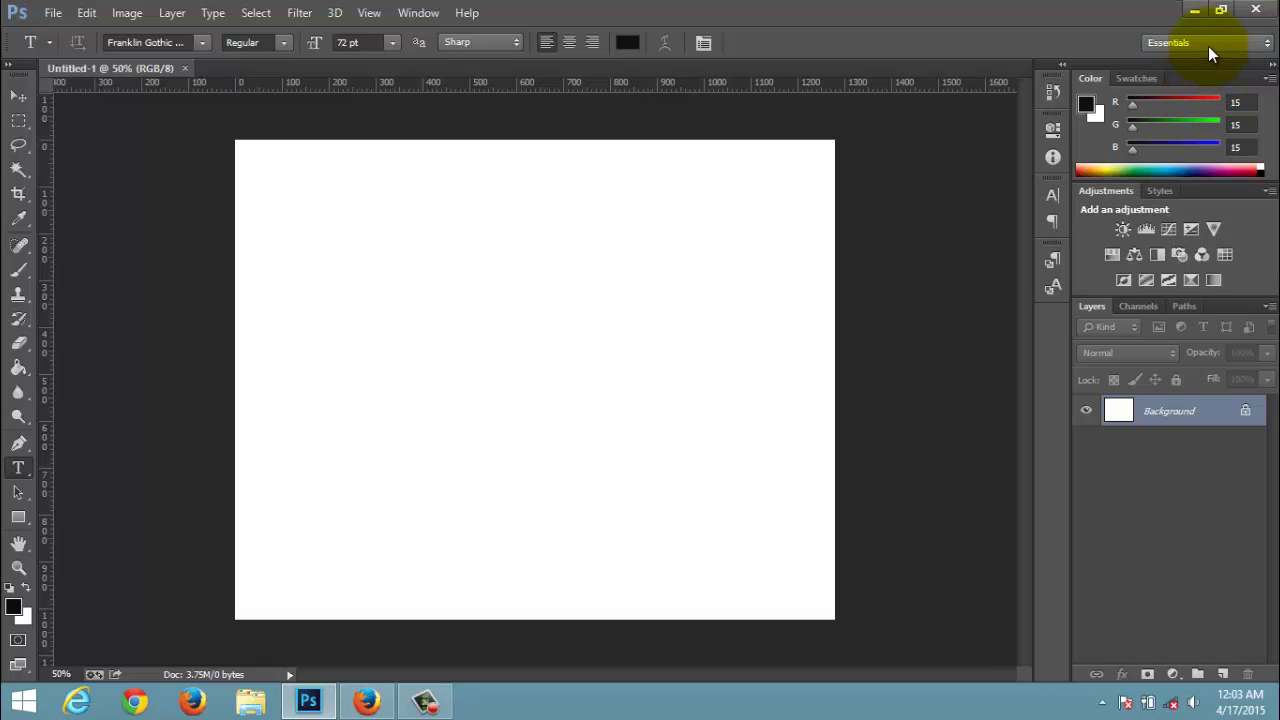
click(1187, 43)
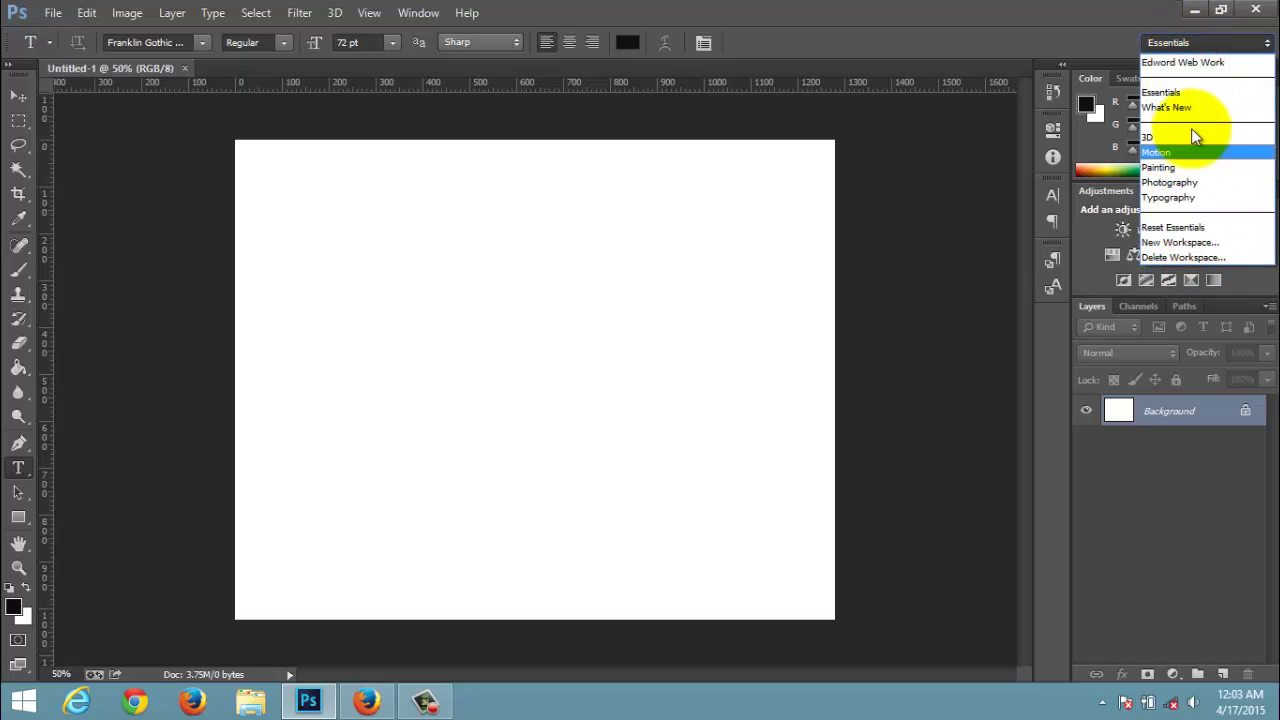
click(1178, 63)
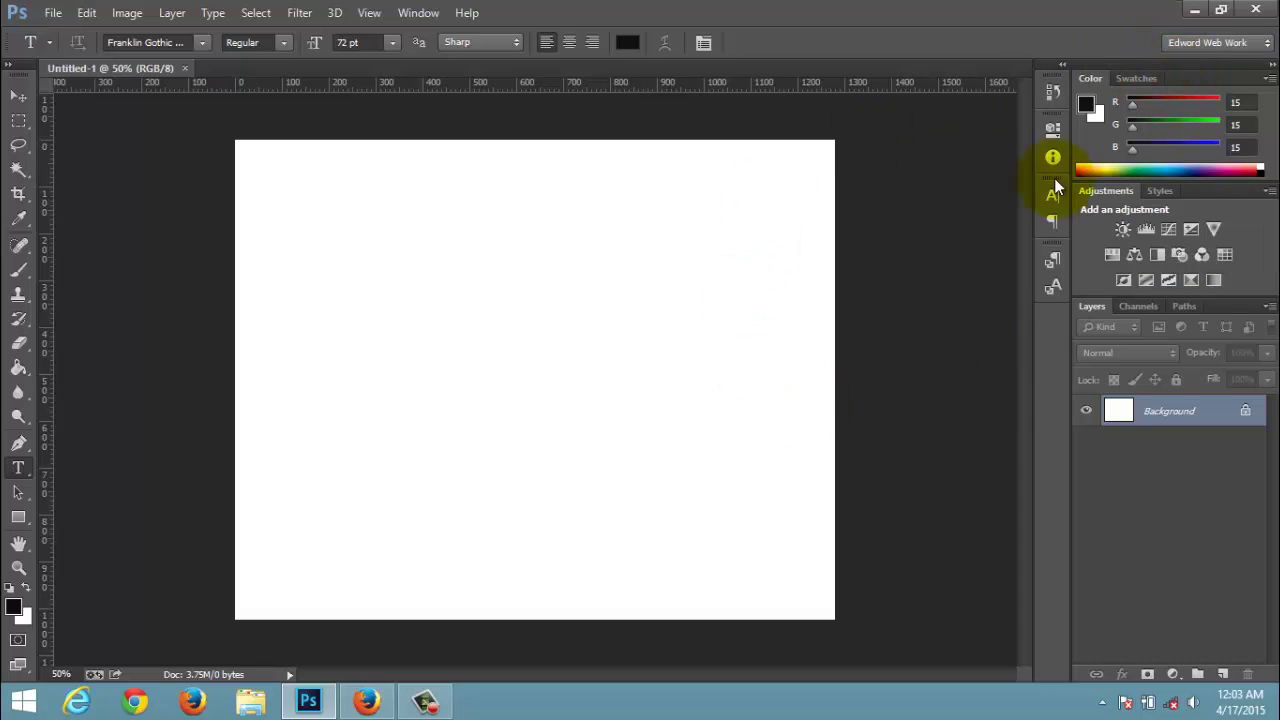
Reset Essentials to its default layout, then return to the custom Web Work workspace.
click(1196, 42)
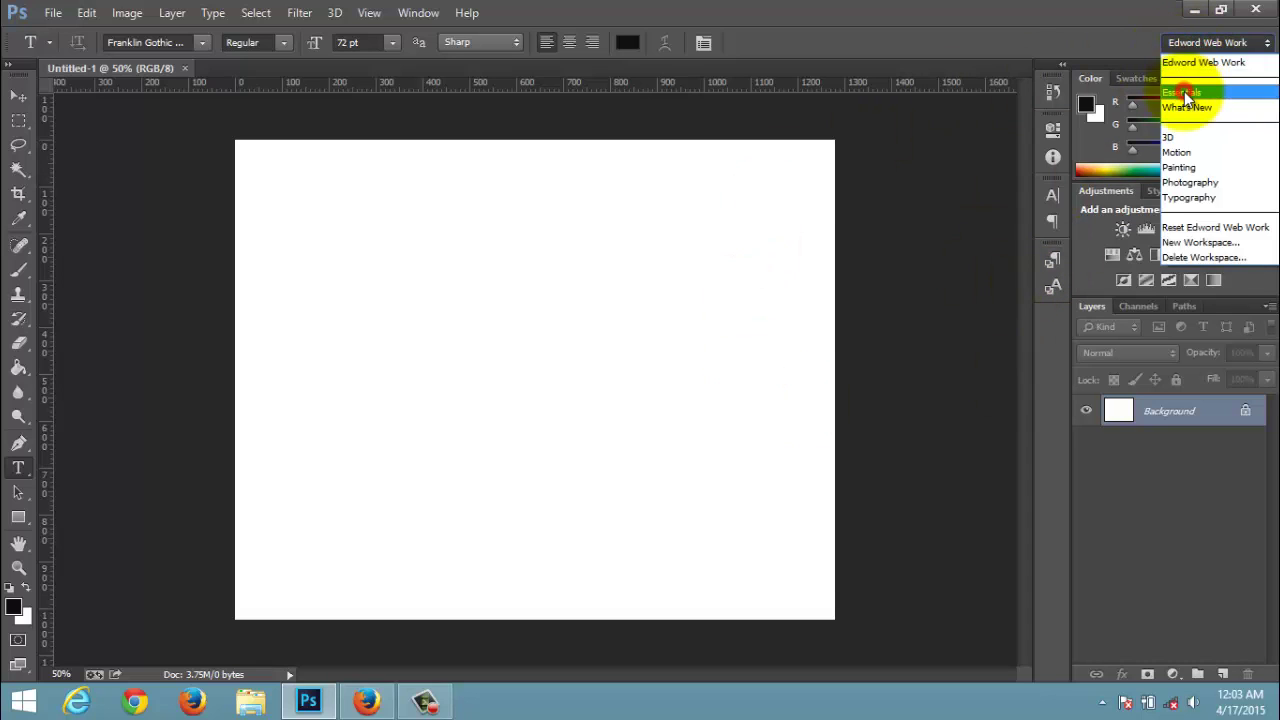
click(1202, 68)
click(1201, 44)
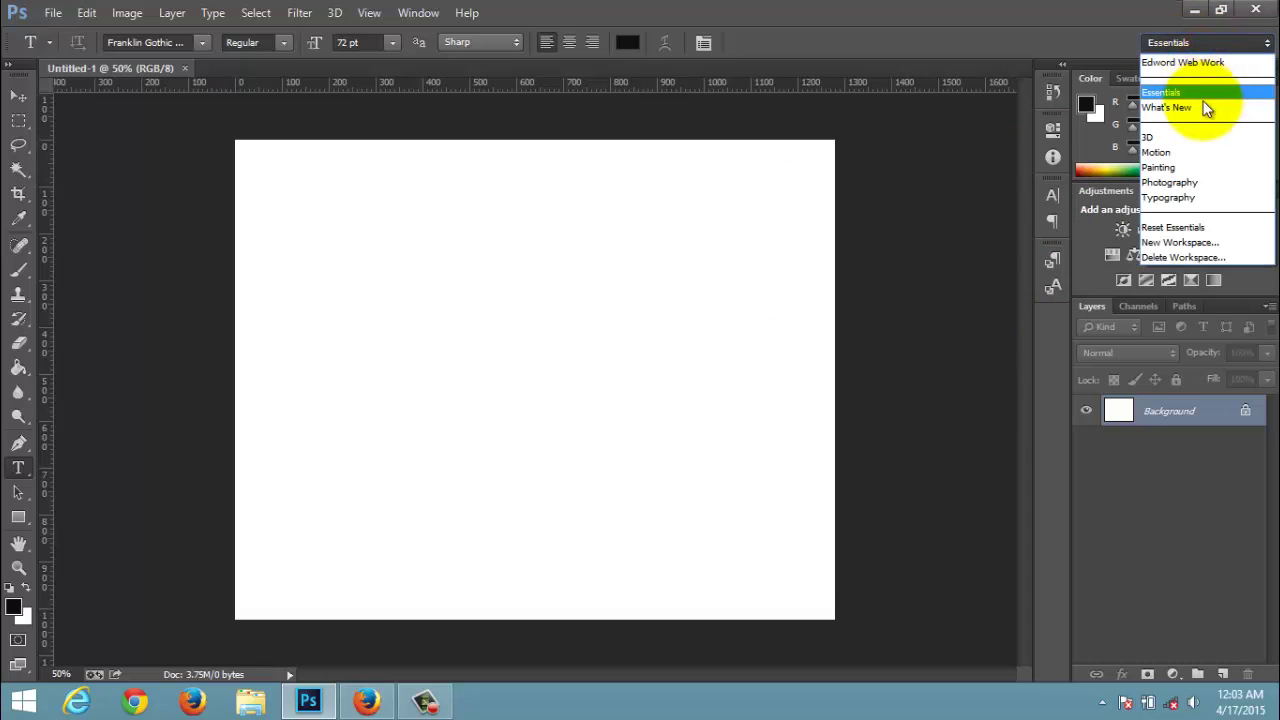
click(1201, 228)
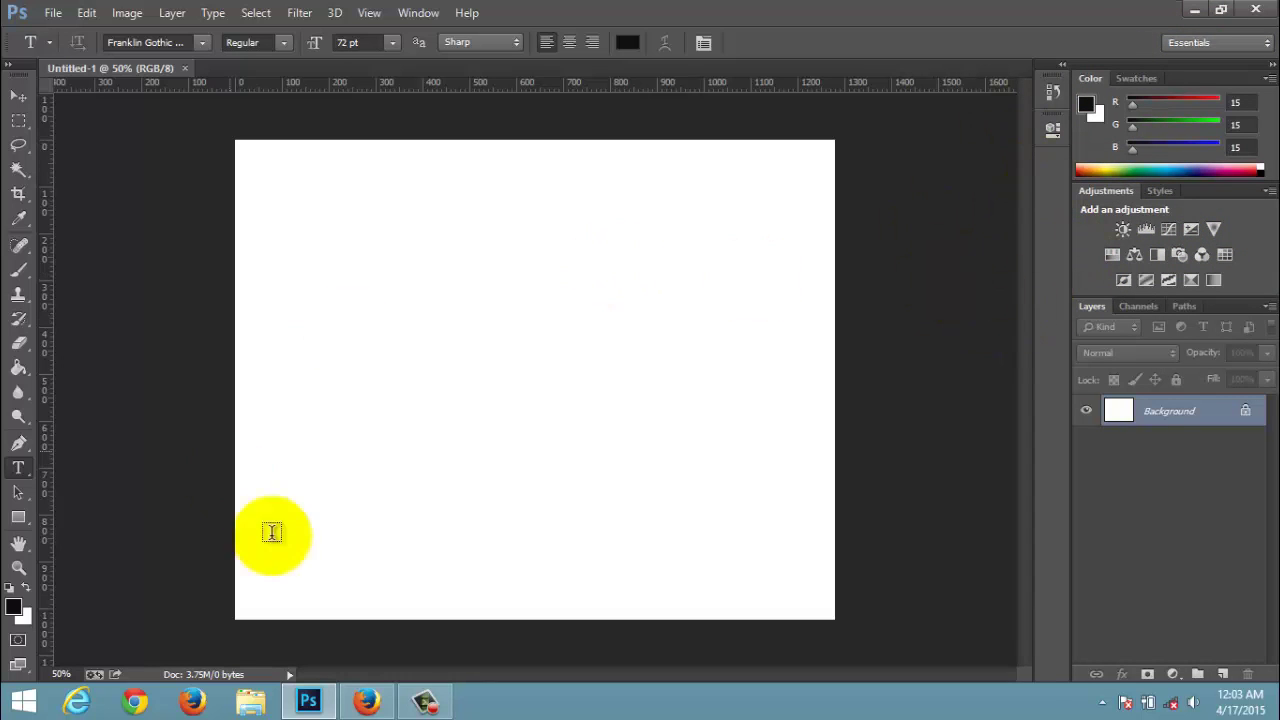
click(1195, 42)
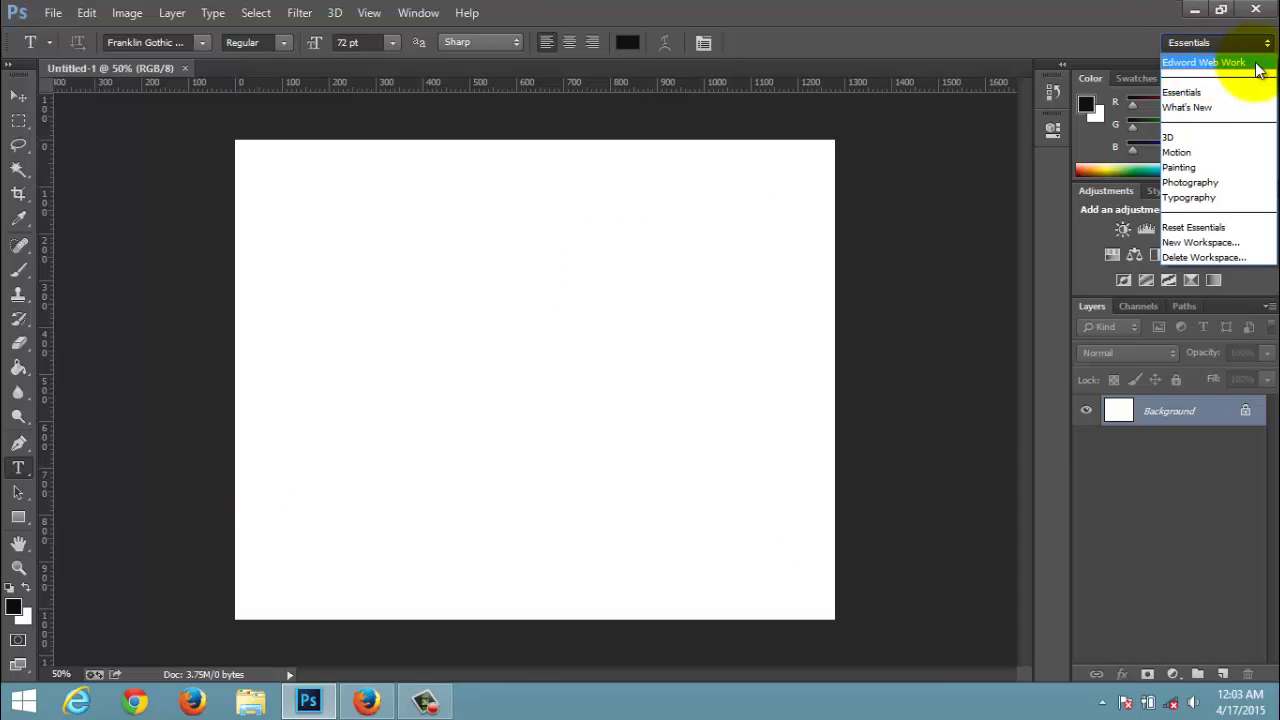
click(1229, 66)
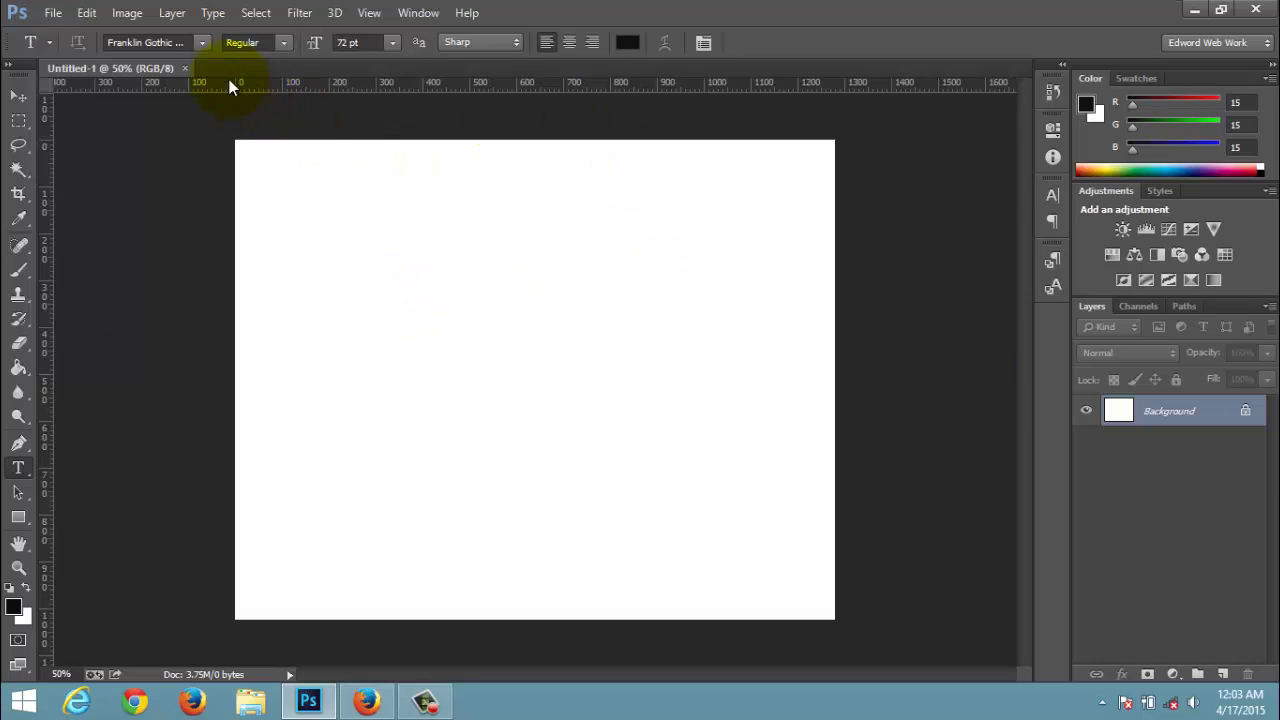
Close Untitled-1 and start a new document, naming it 'sample s…'.
click(185, 68)
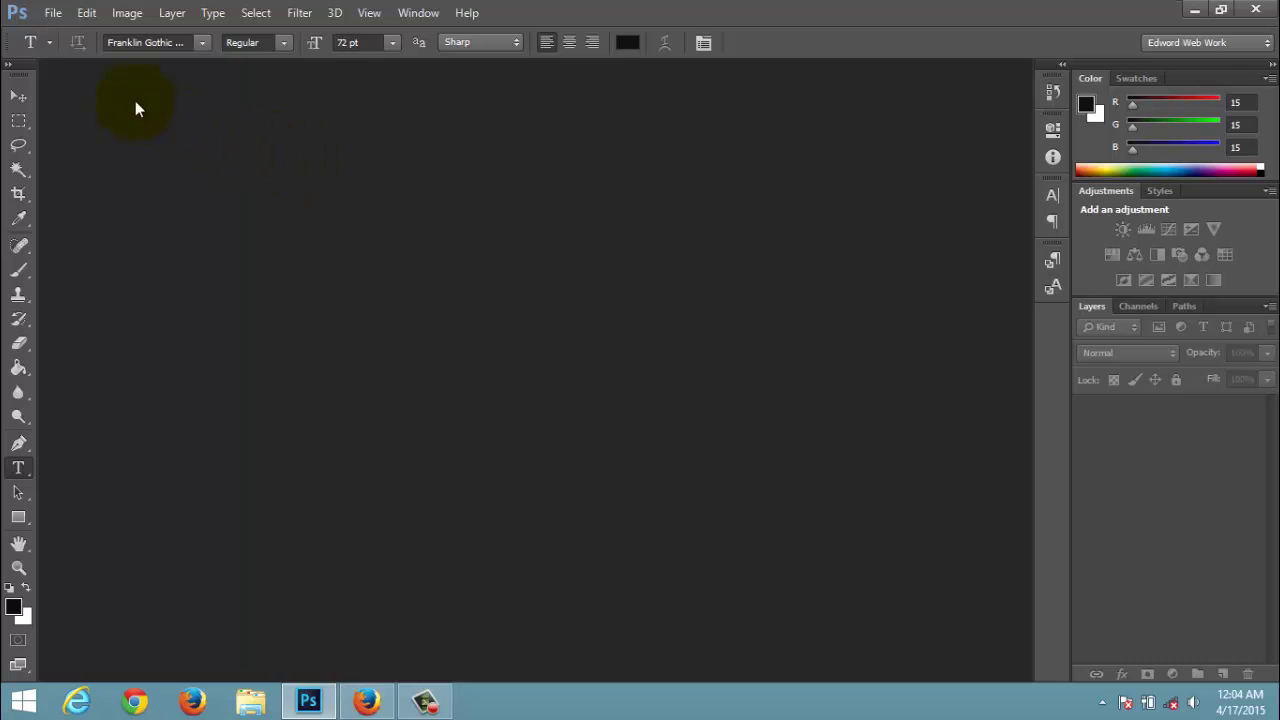
click(55, 13)
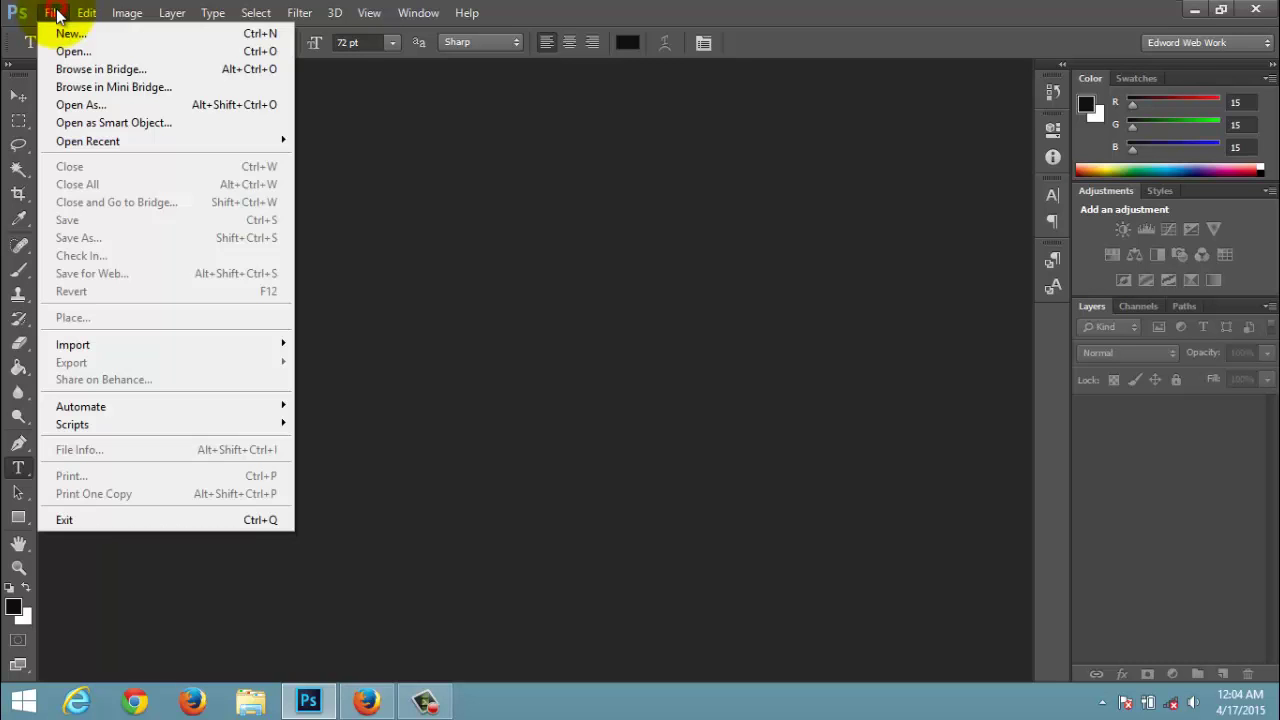
click(156, 36)
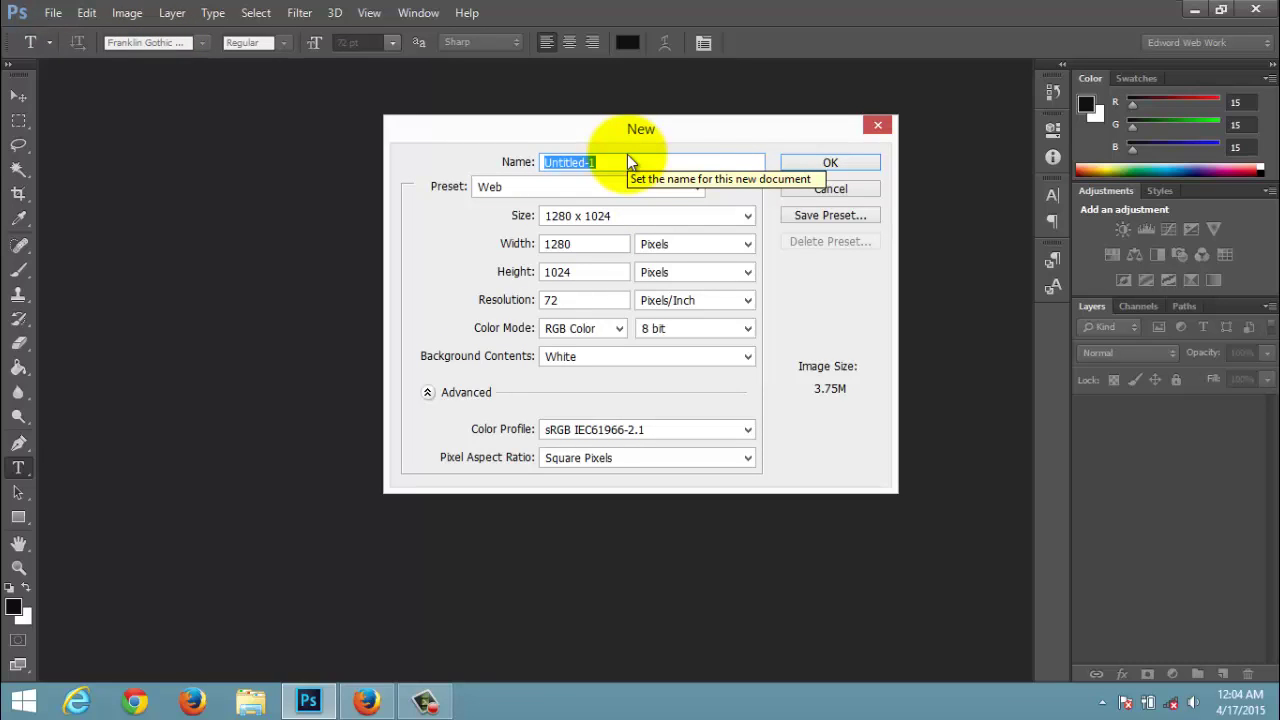
text(sample)
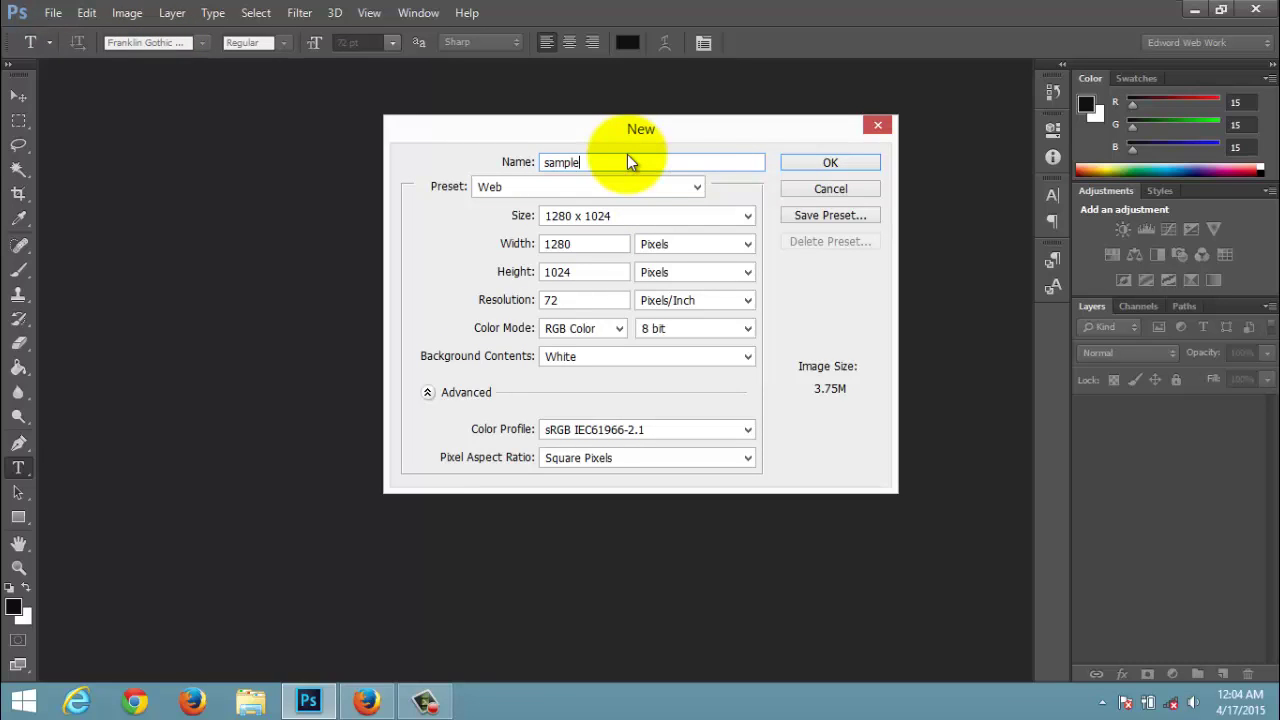
text( site)
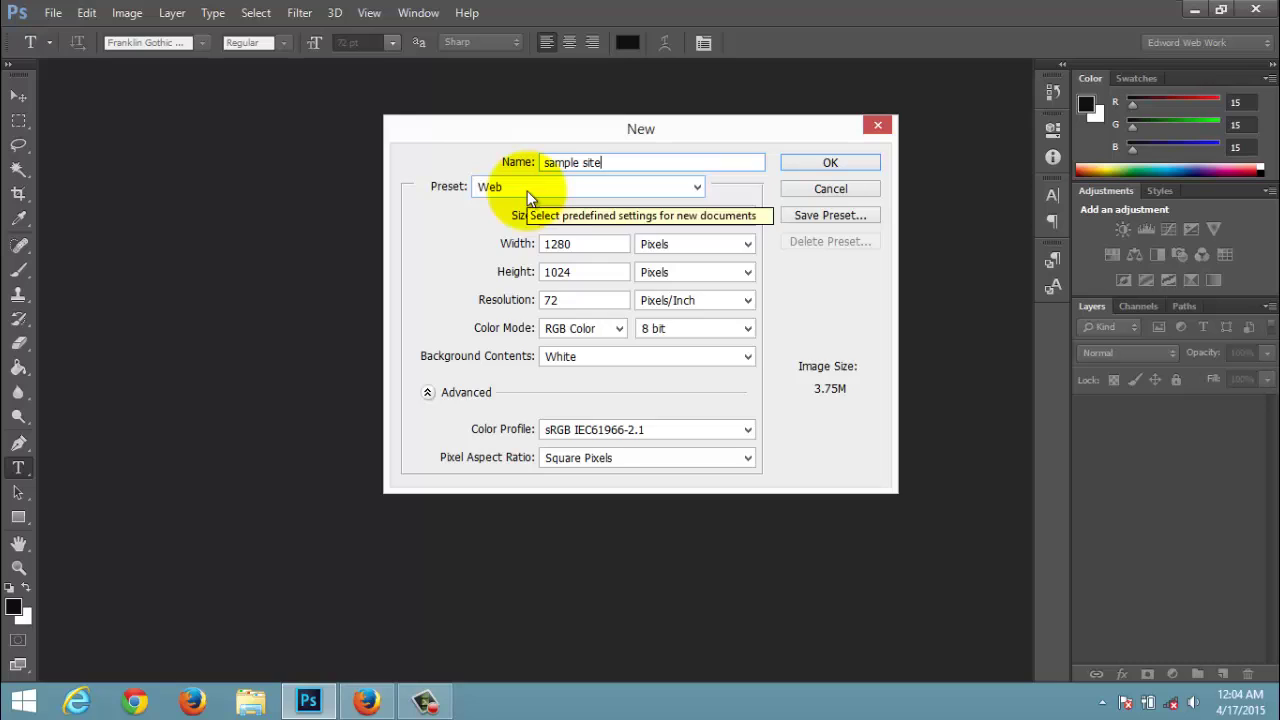
Switch the preset to Custom and change the height to 2000 pixels.
click(663, 190)
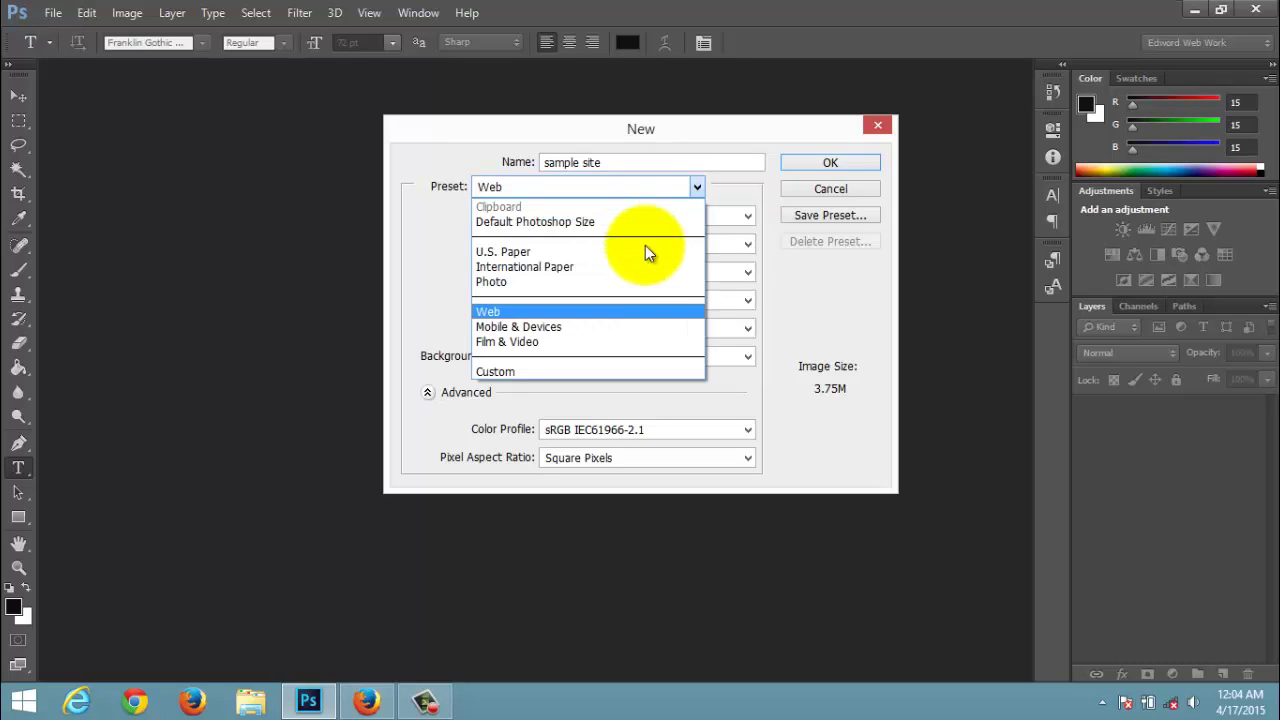
click(566, 371)
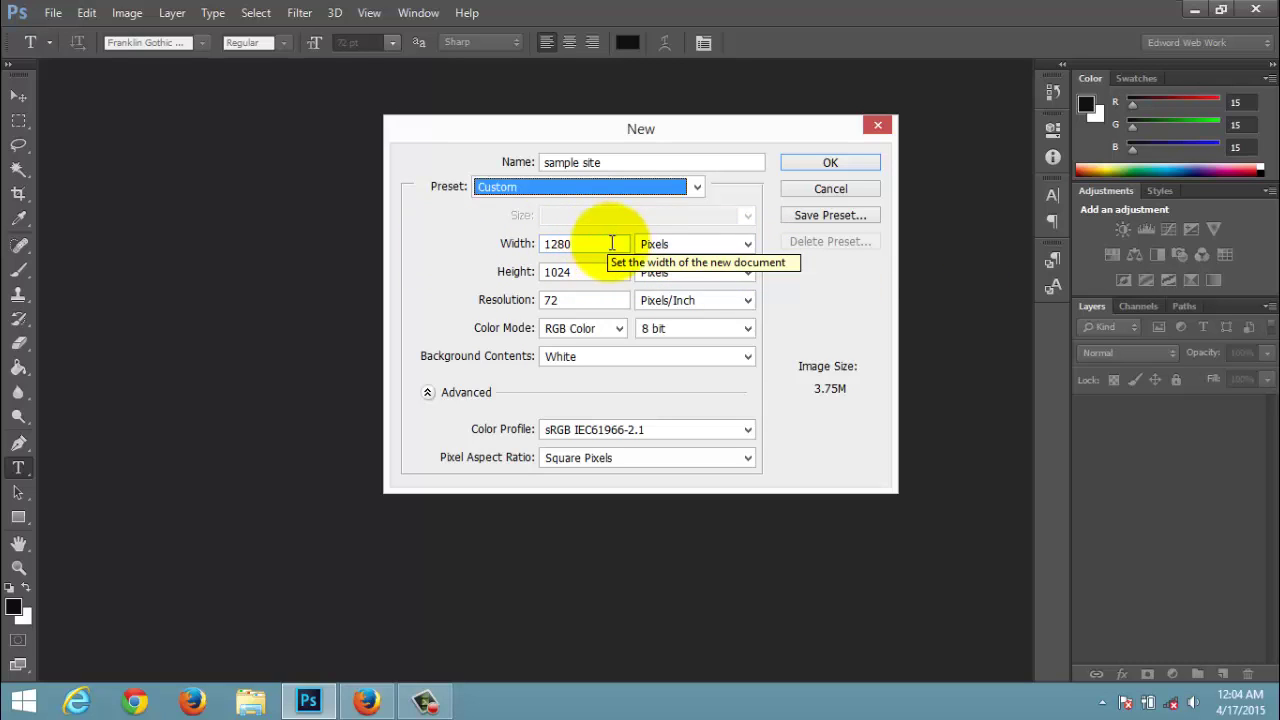
click(592, 271)
click(513, 266)
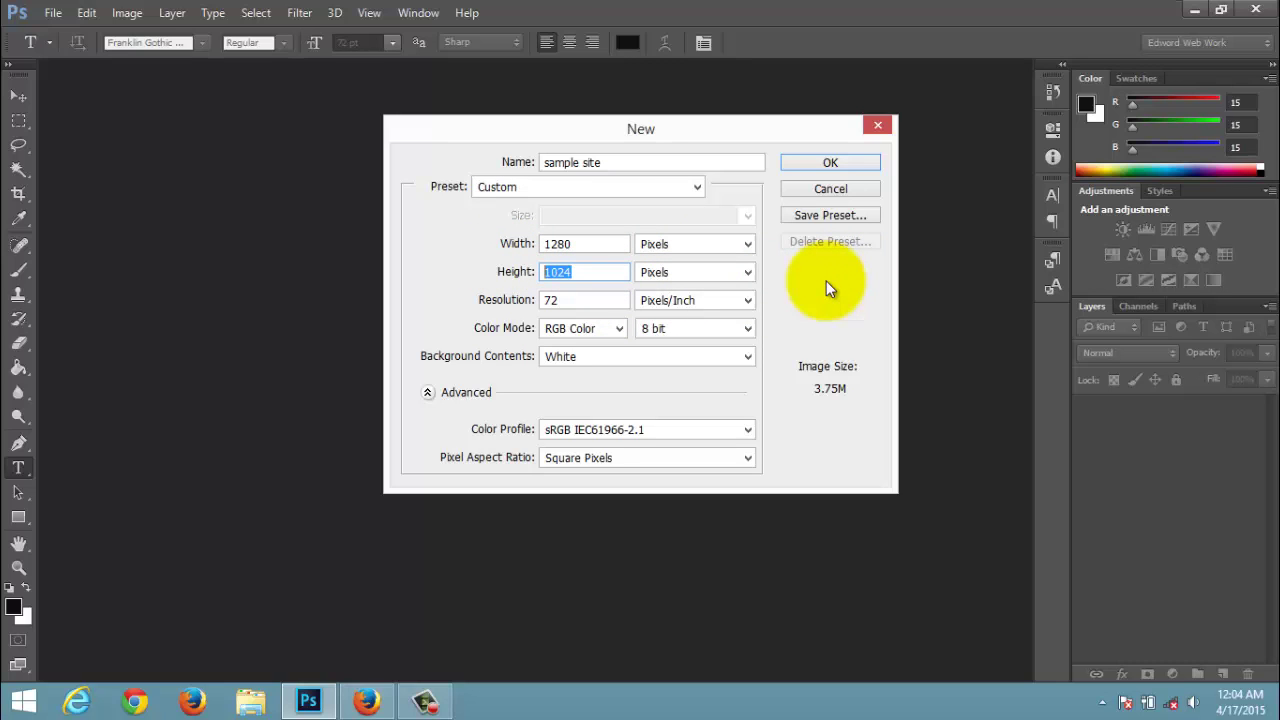
text(200)
text(0)
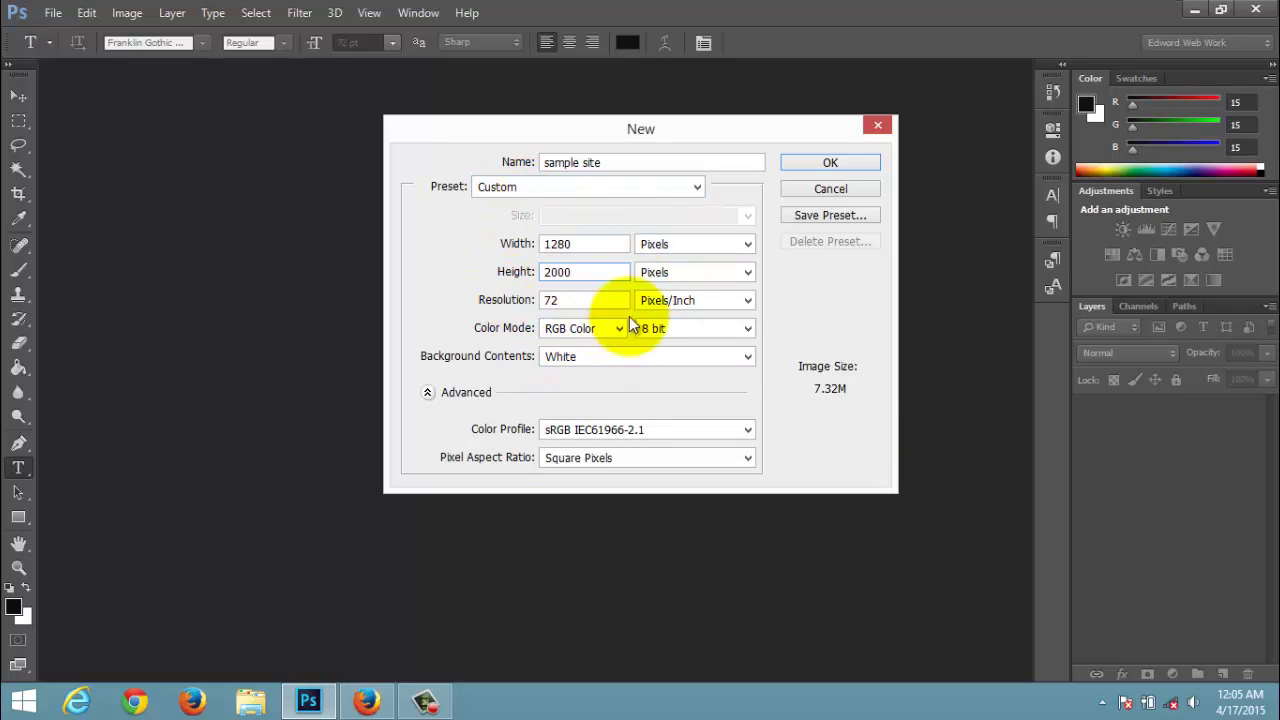
Save the 1280×2000 settings as a document preset called 'web design'.
click(831, 216)
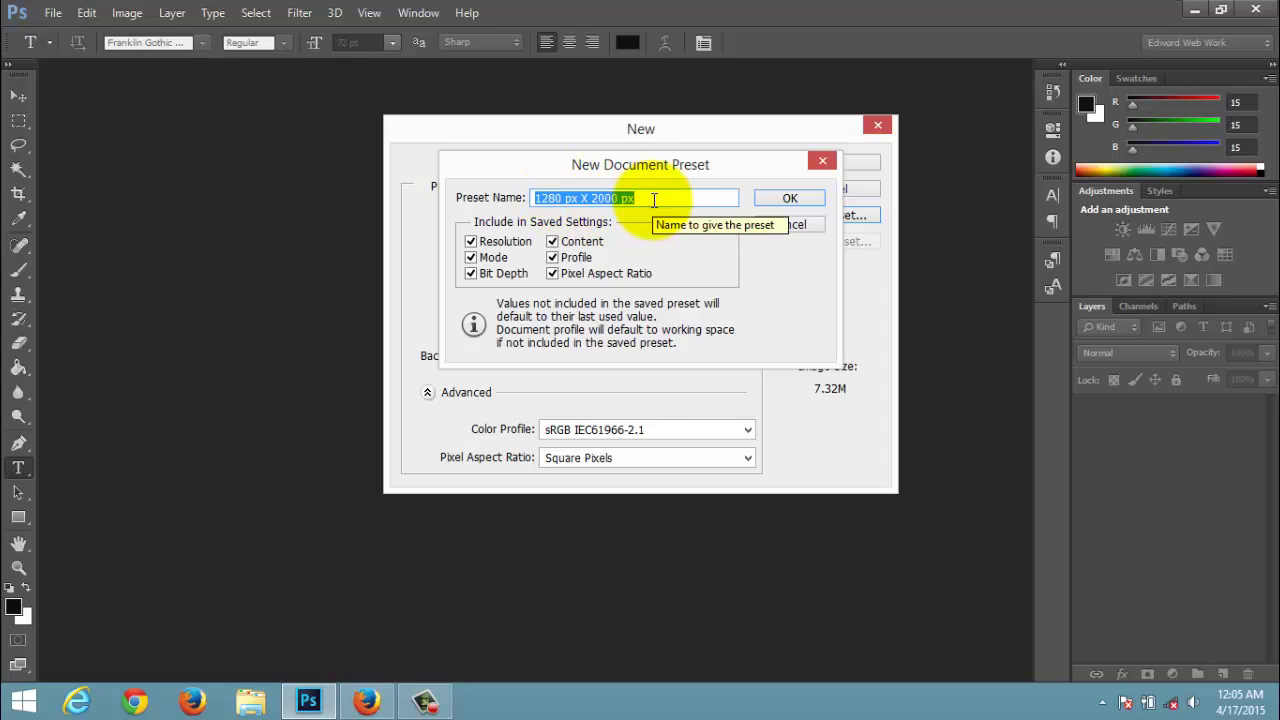
text(test)
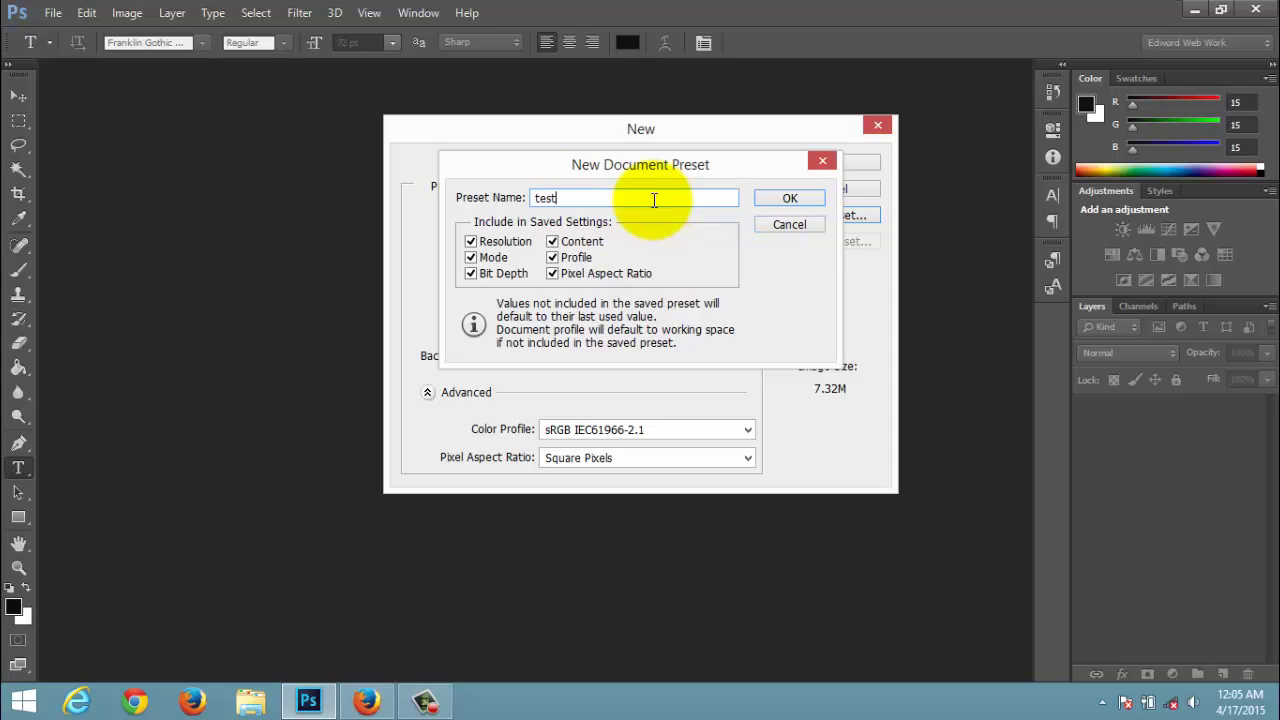
key(BackSpace)
key(BackSpace)
key(BackSpace)
key(BackSpace)
text(web)
text( desig)
text(n)
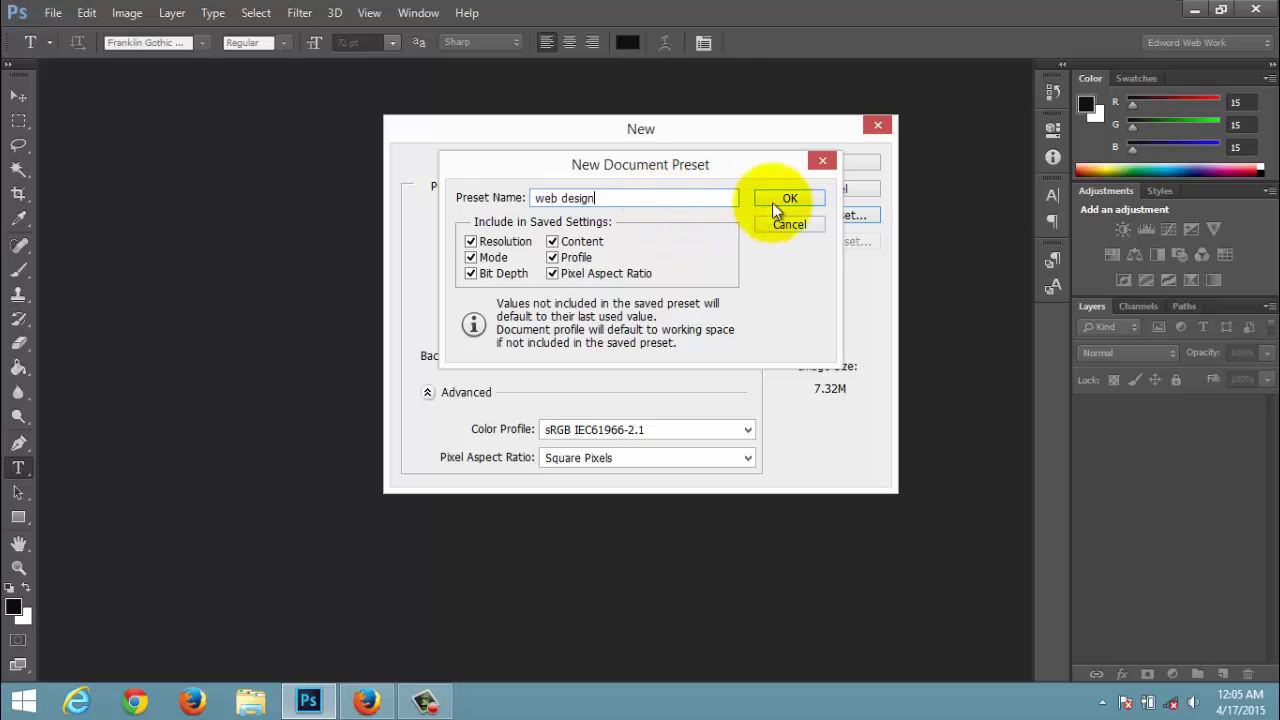
click(775, 200)
click(654, 186)
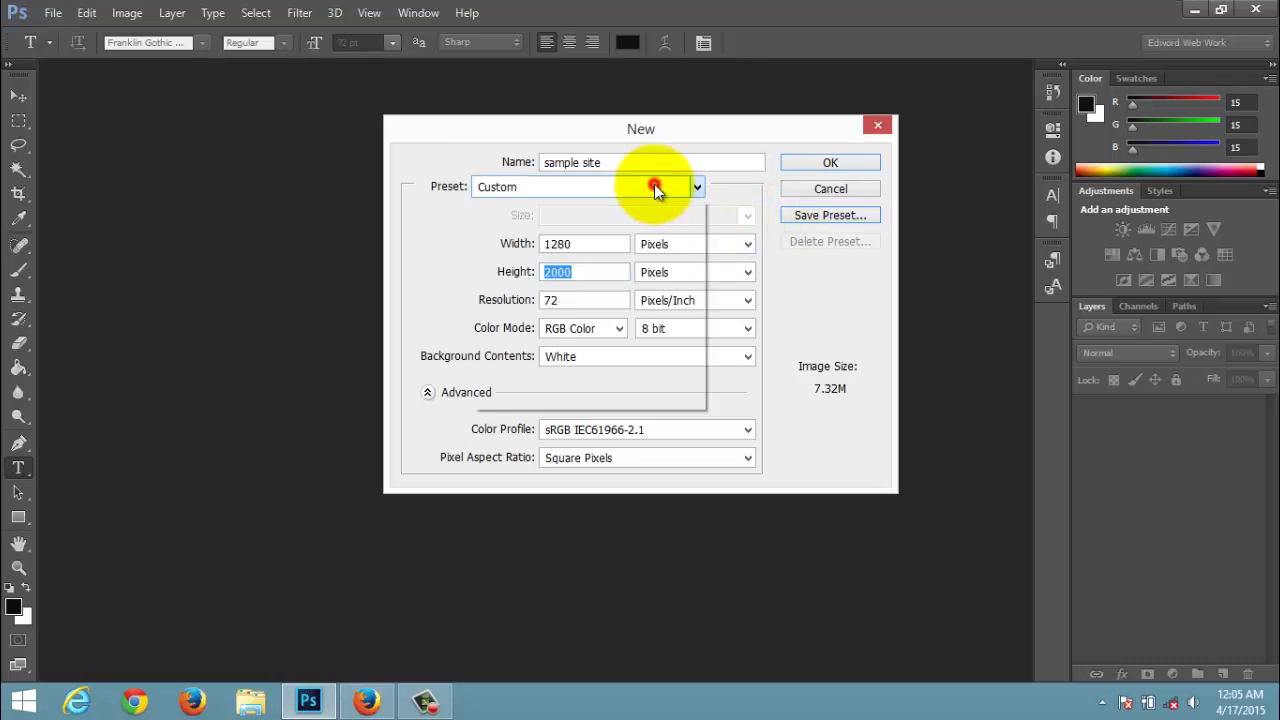
click(595, 251)
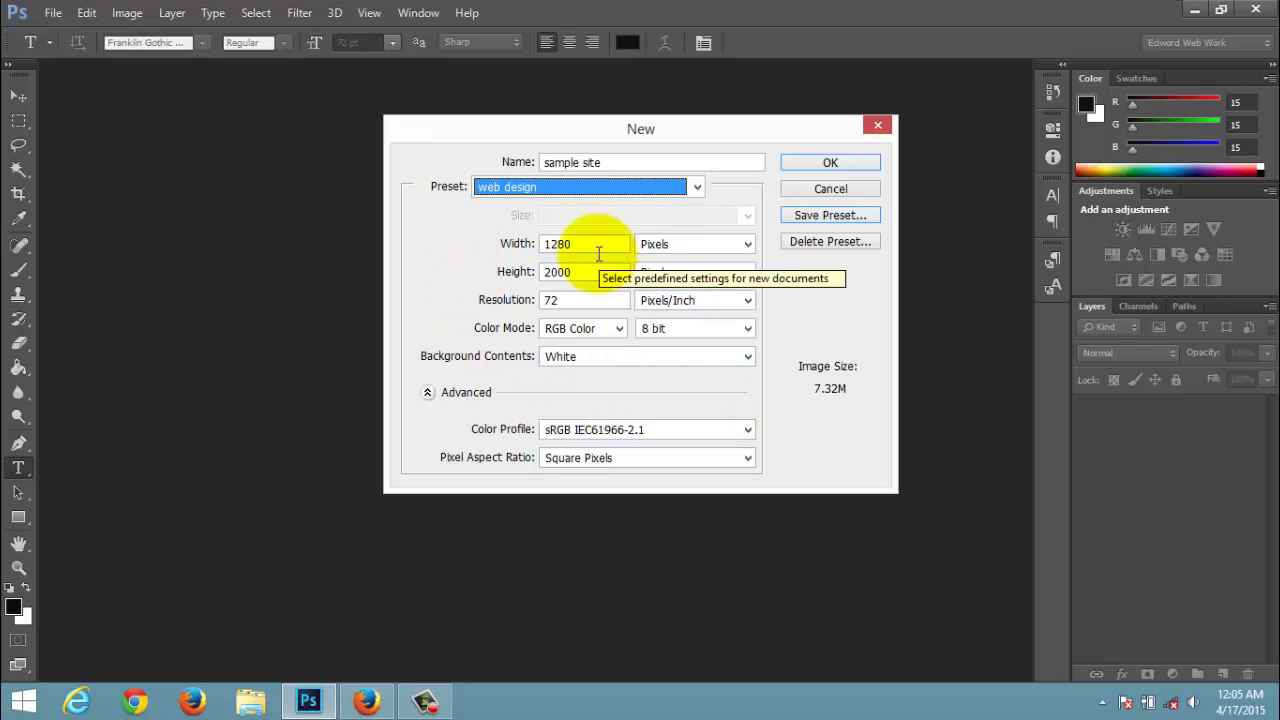
click(600, 187)
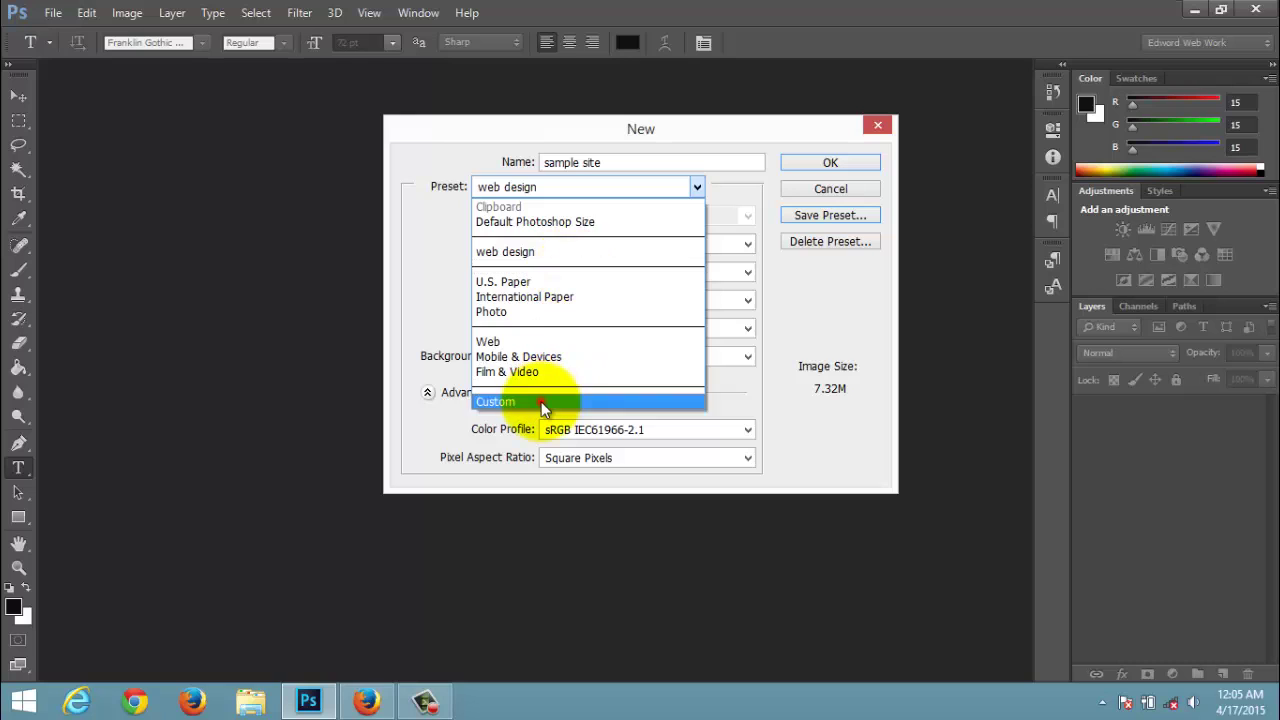
click(543, 400)
click(592, 244)
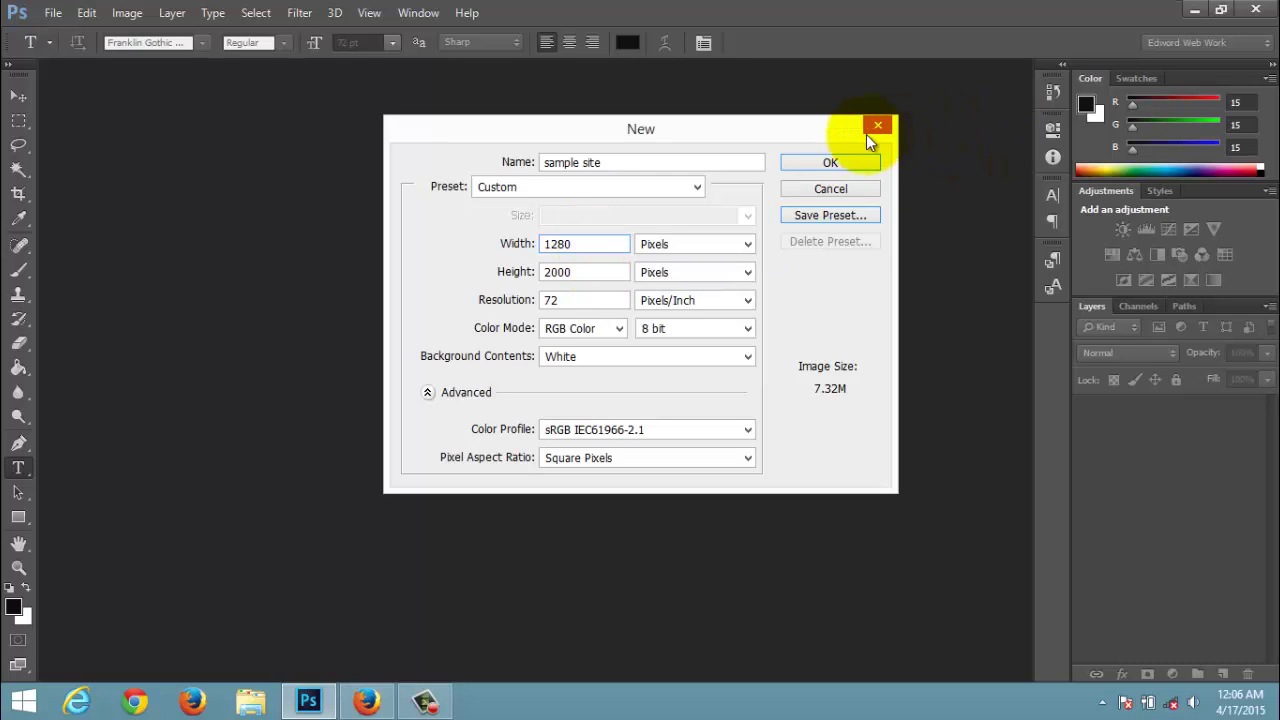
Confirm the New dialog to open the white 1280×2000 'sample site' document.
click(822, 160)
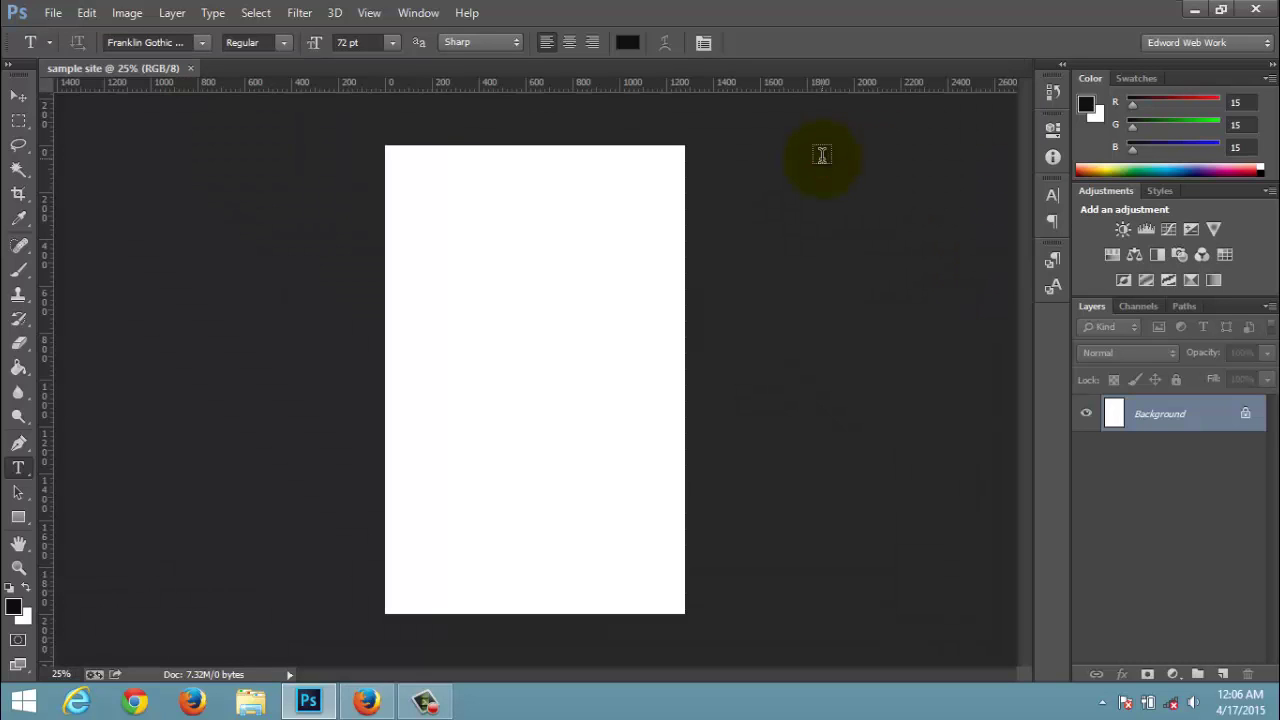